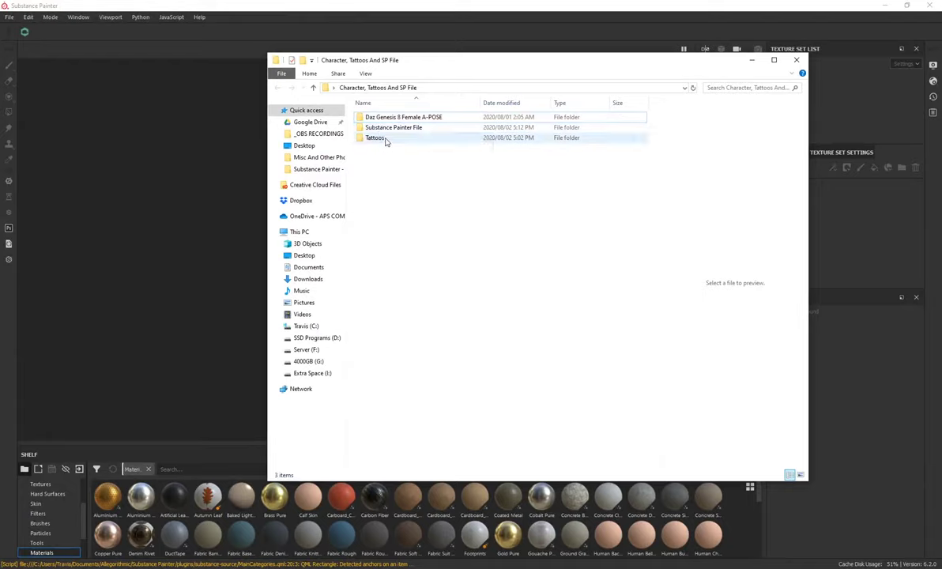
Step: Look through the Tattoos and Substance Painter File folders inside Character, Tattoos And SP File
double_click(383, 138)
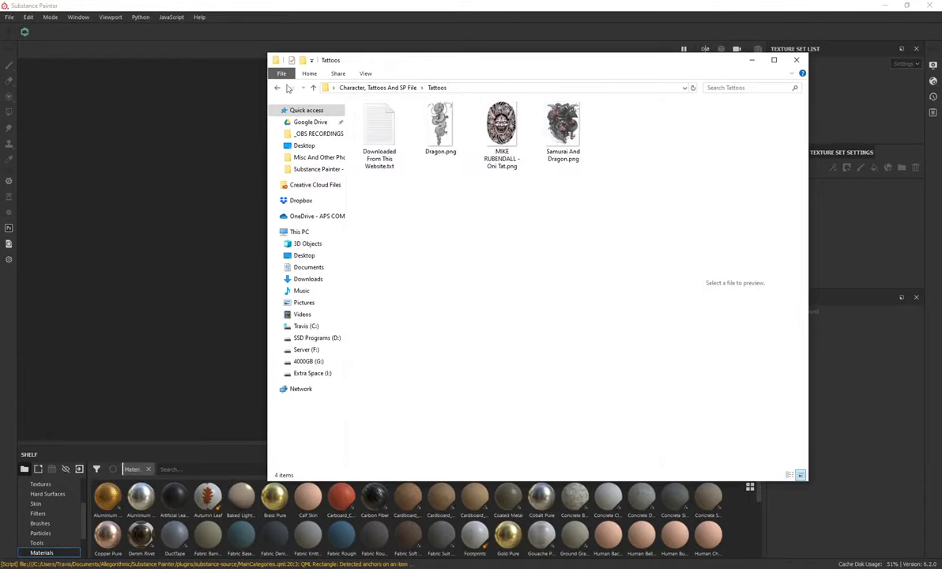
left_click(277, 88)
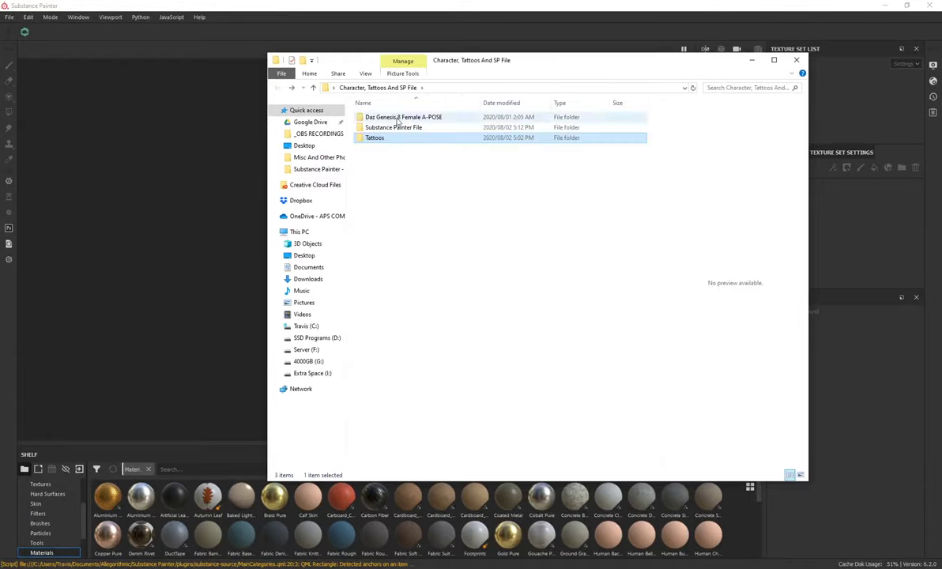
double_click(396, 128)
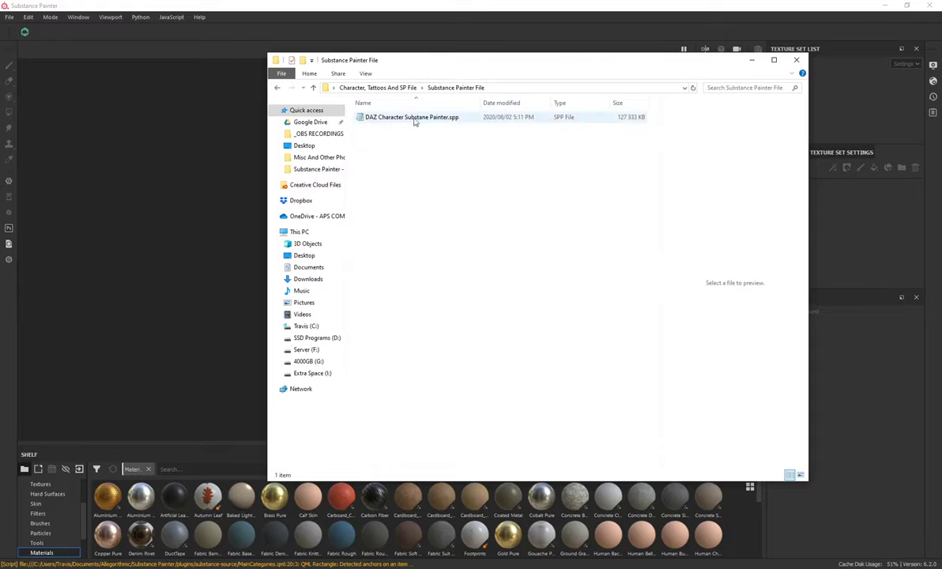
Step: Switch to Substance Painter and open the DAZ Character Substane Painter project from the Substance Painter File folder in Character, Tattoos And SP File
left_click(46, 6)
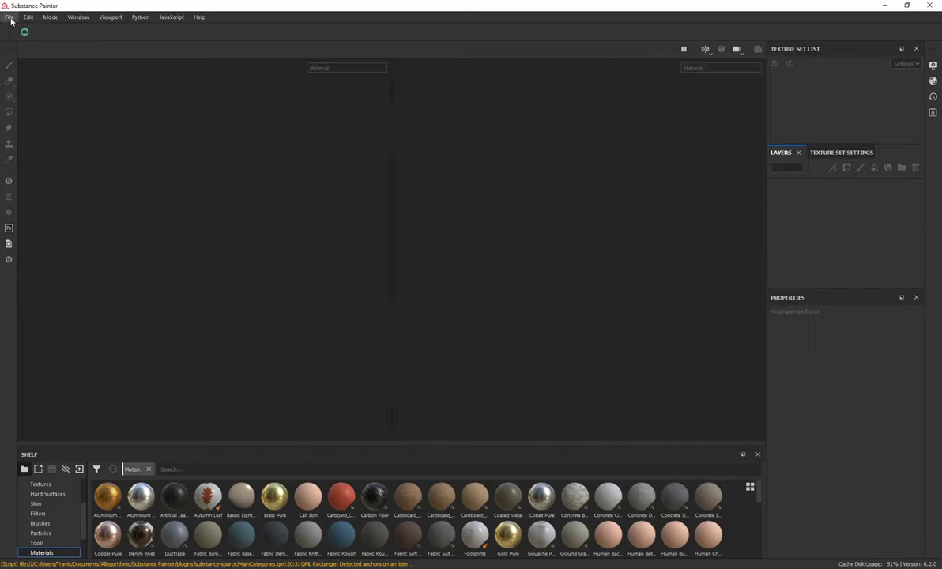
left_click(9, 17)
left_click(21, 39)
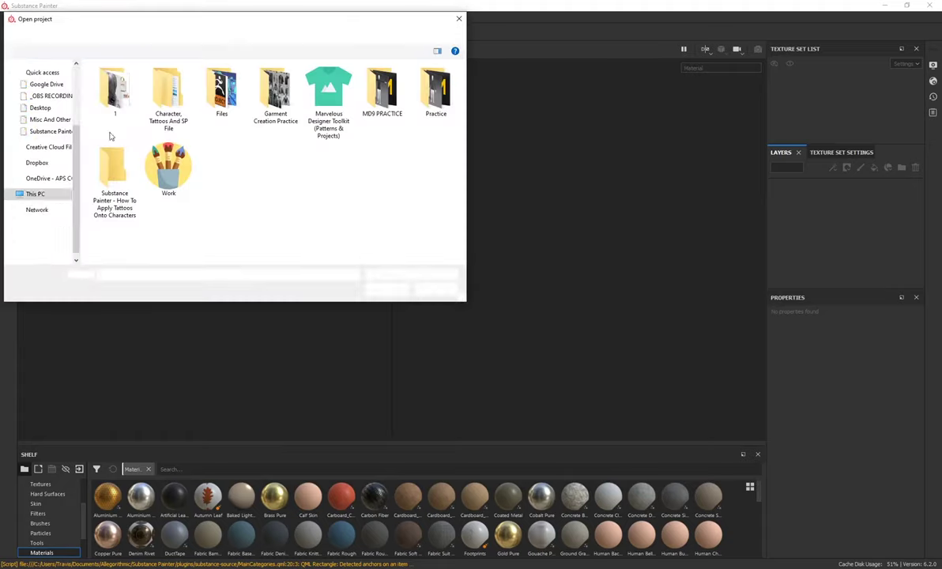
double_click(171, 109)
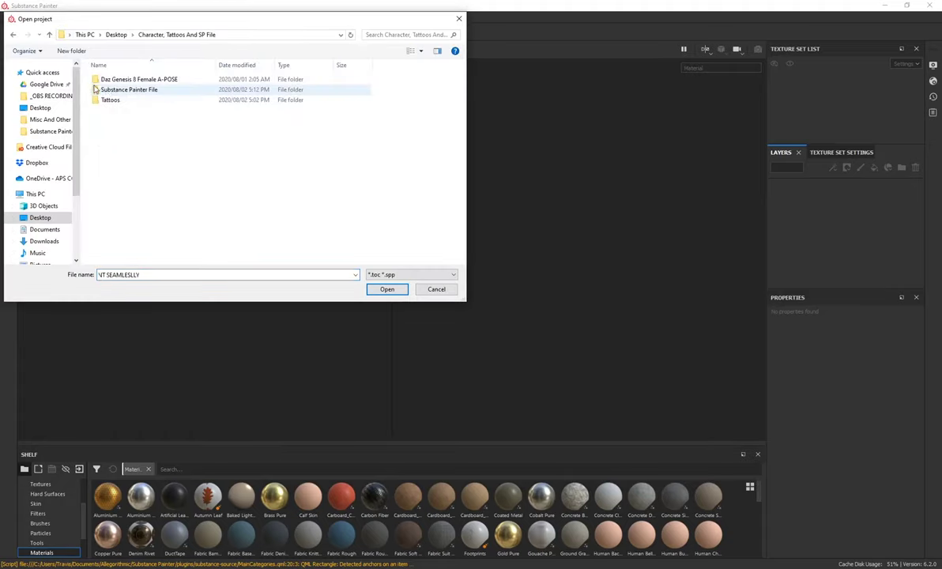
double_click(120, 96)
left_click(126, 79)
left_click(387, 290)
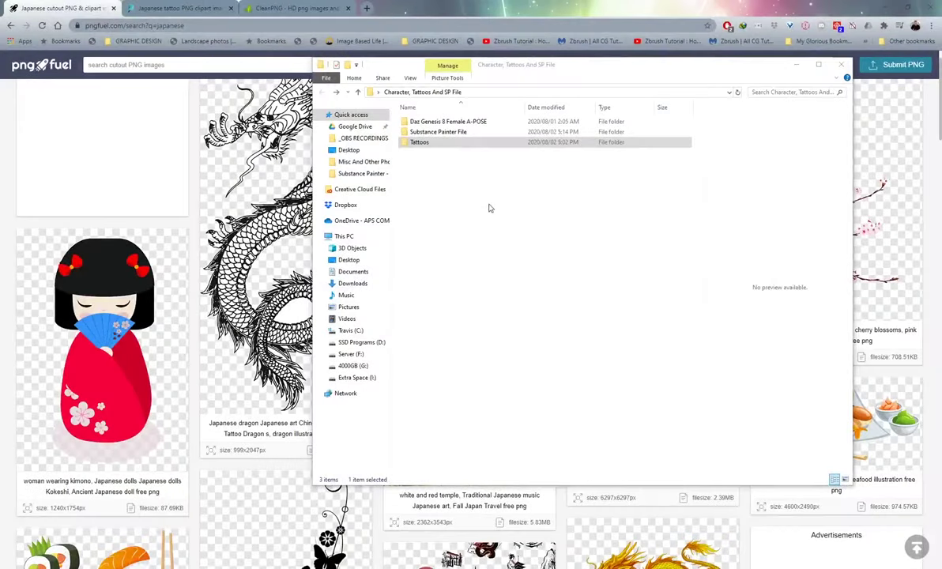
Step: In File Explorer, preview the dragon, Oni and samurai PNG images in the Tattoos folder
left_click(431, 146)
double_click(431, 145)
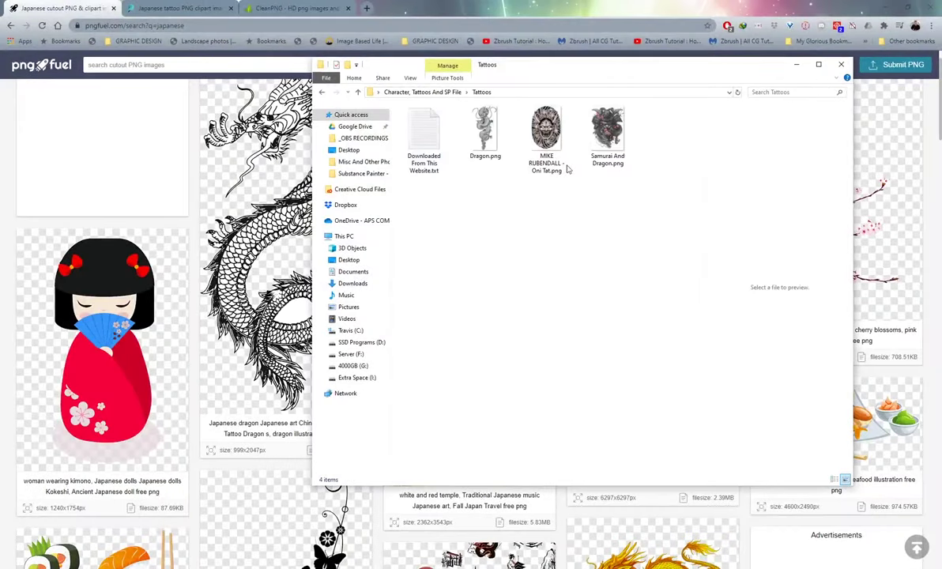
left_click(485, 131)
left_click(546, 133)
left_click(607, 135)
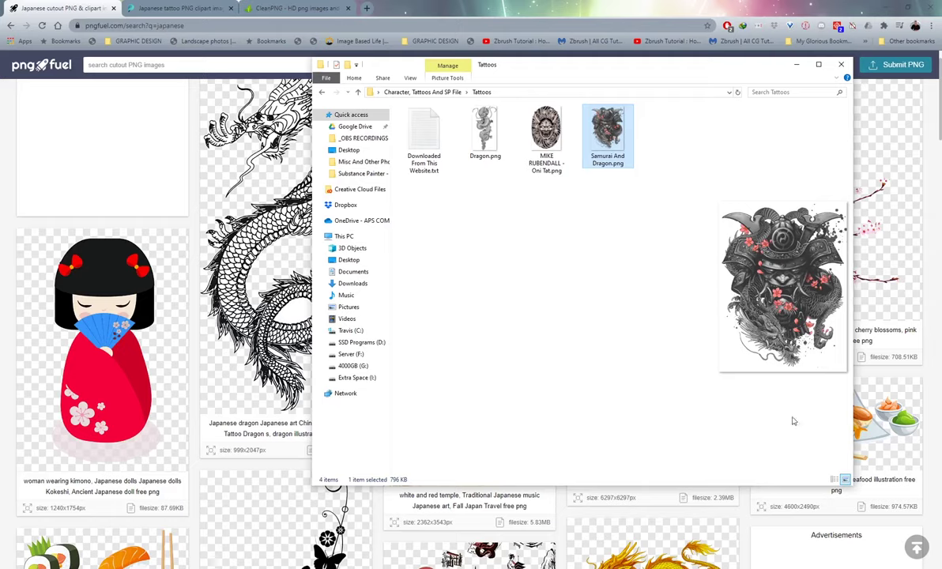
left_click(537, 136)
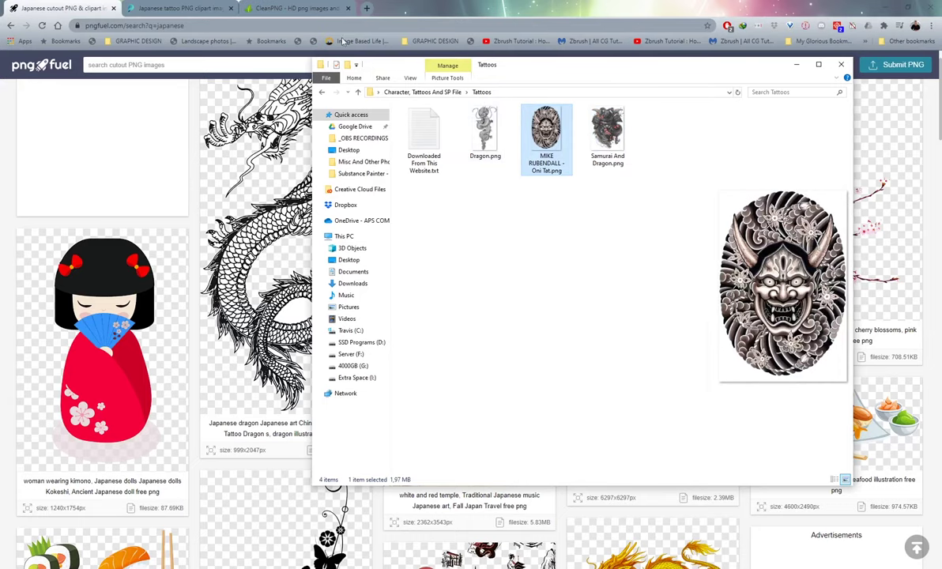
Step: Switch to the browser and look over the Japanese tattoo artwork on the PNGFuel, PNGGuru and CleanPNG pages
left_click(417, 6)
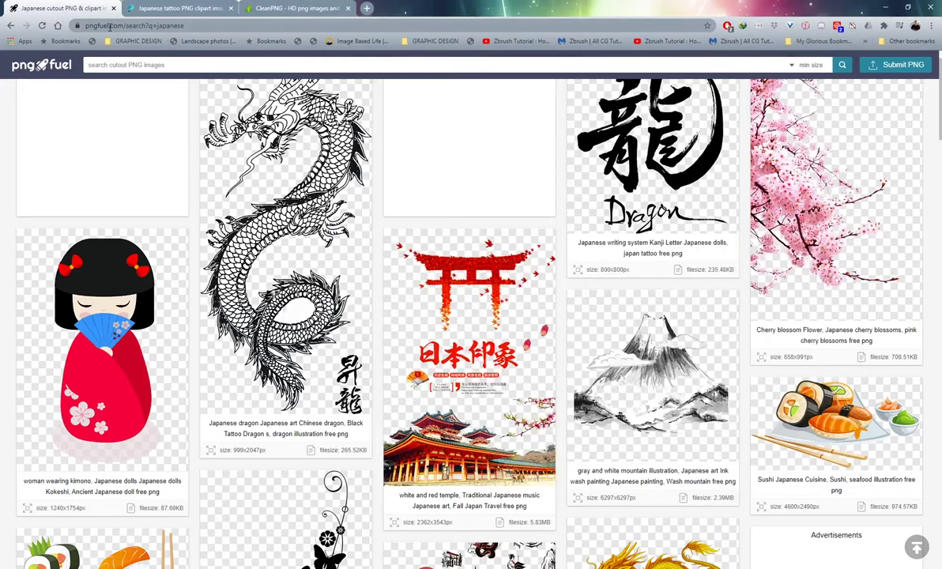
left_click(180, 8)
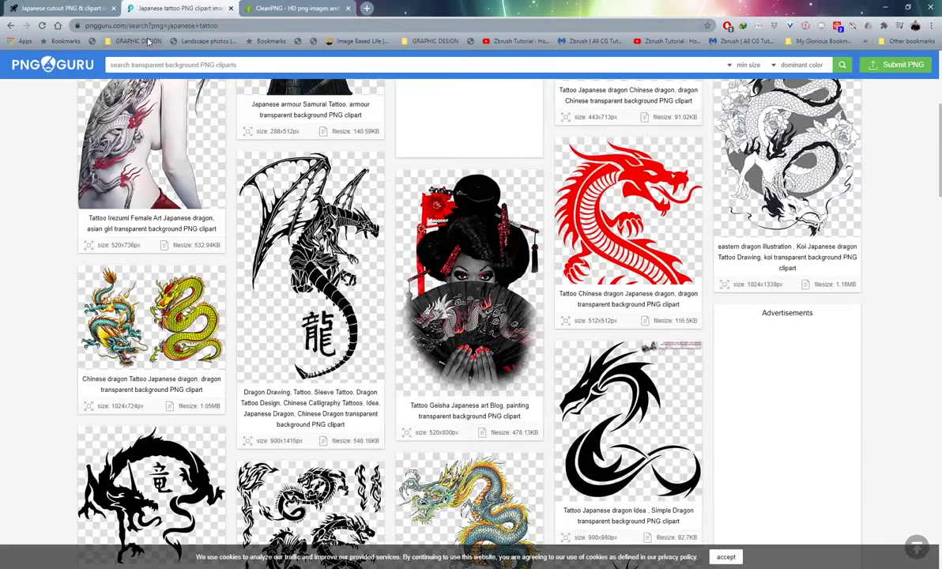
left_click(298, 8)
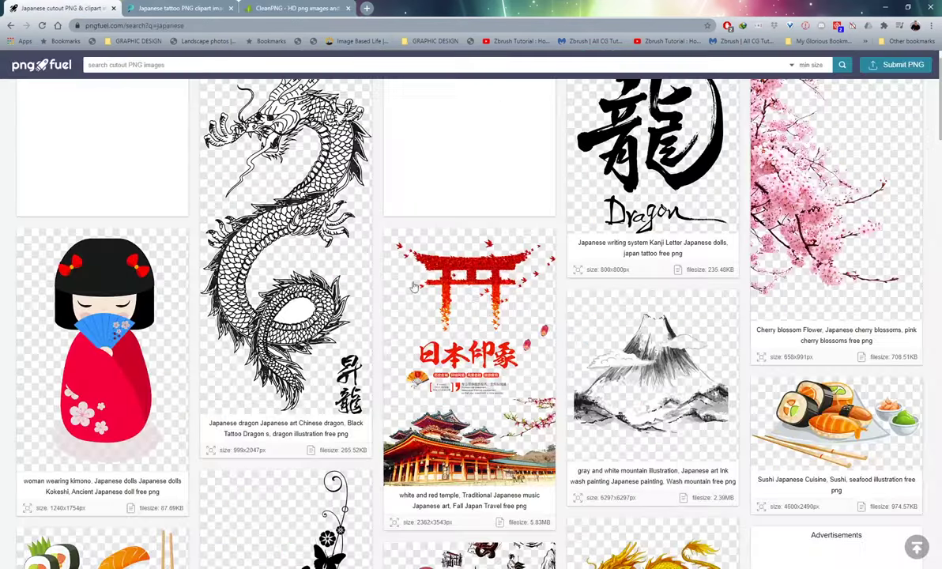
left_click(62, 8)
scroll(380, 312, "up", 1)
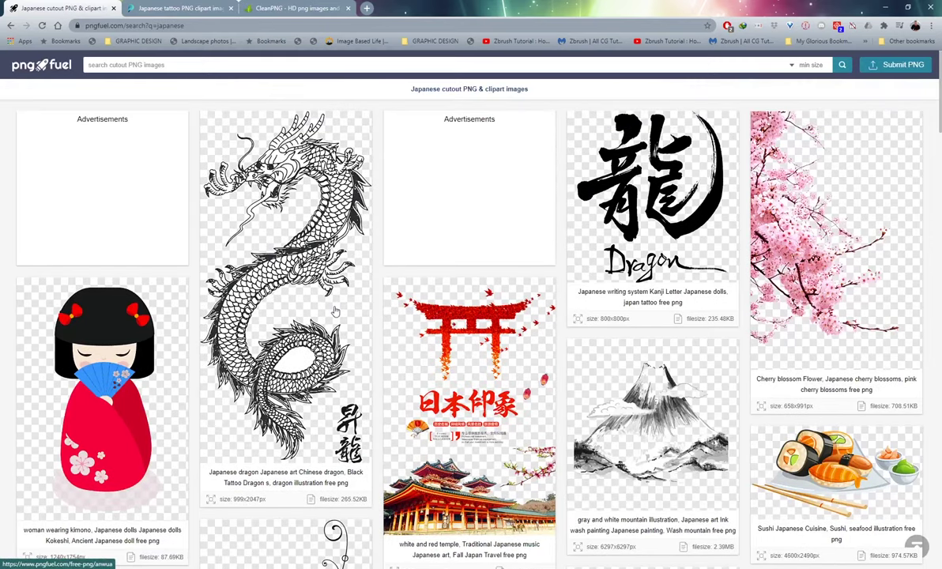
Step: View the black Japanese dragon PNG's page on PNGFuel, read its license terms, and return to the Japanese search results
left_click(278, 215)
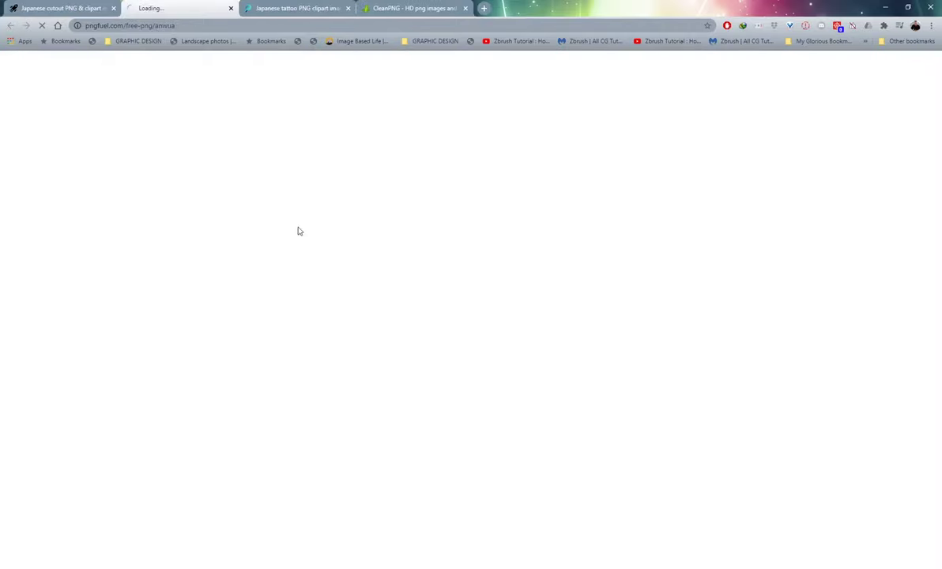
scroll(179, 377, "down", 5)
scroll(180, 377, "down", 10)
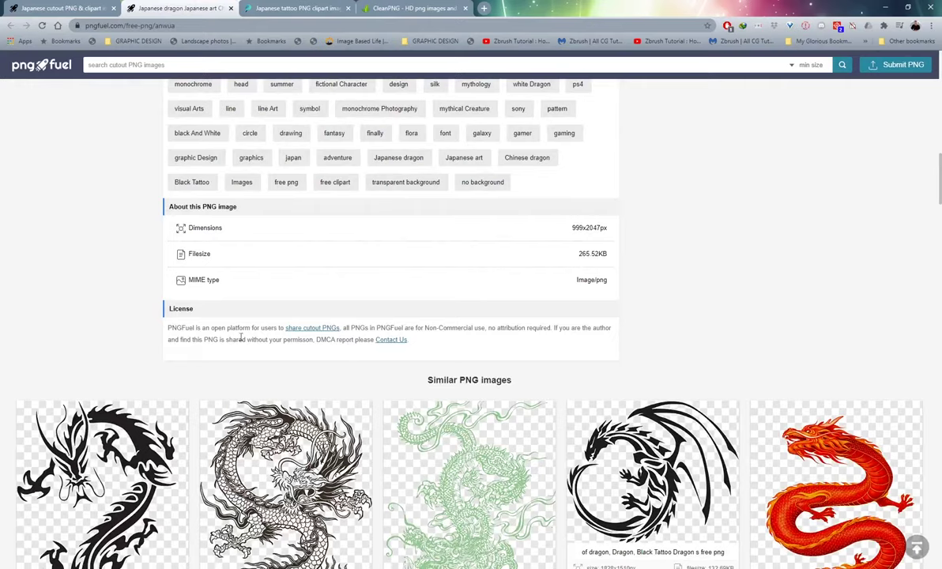
scroll(387, 379, "up", 1)
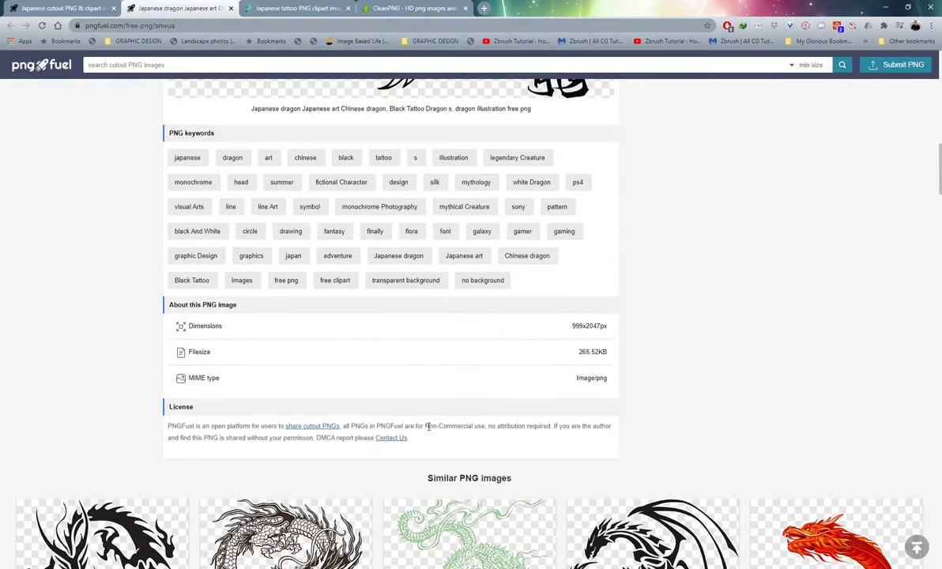
left_click_drag(426, 427, 474, 427)
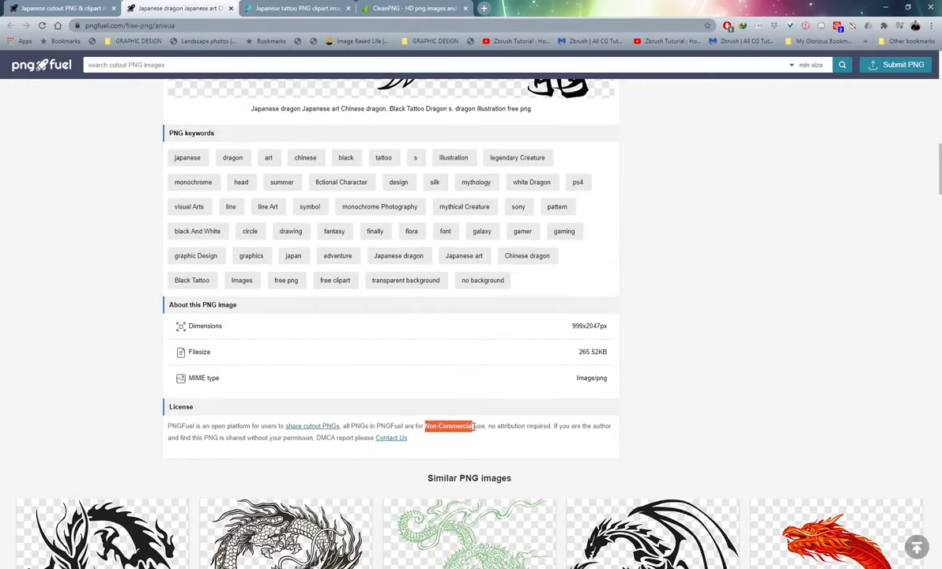
left_click(697, 363)
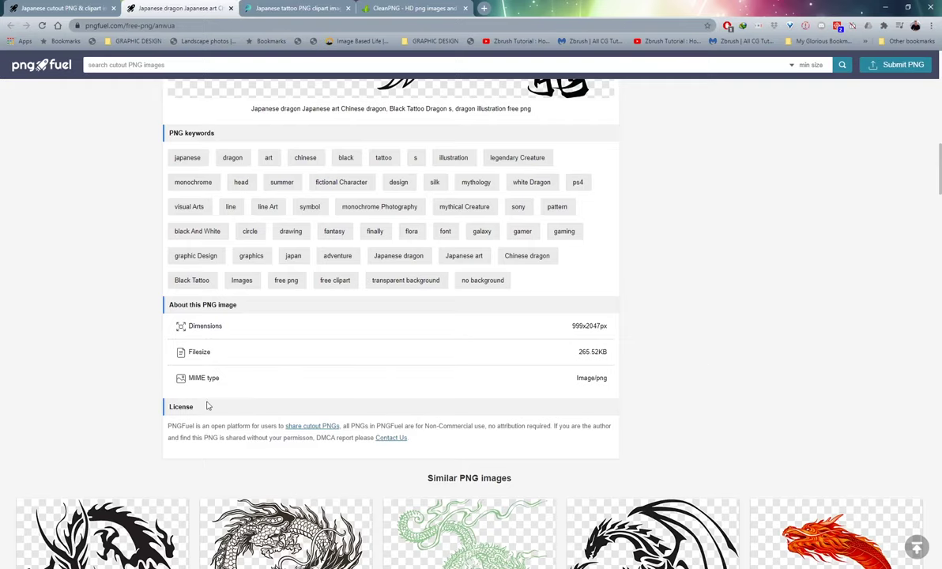
scroll(608, 393, "down", 3)
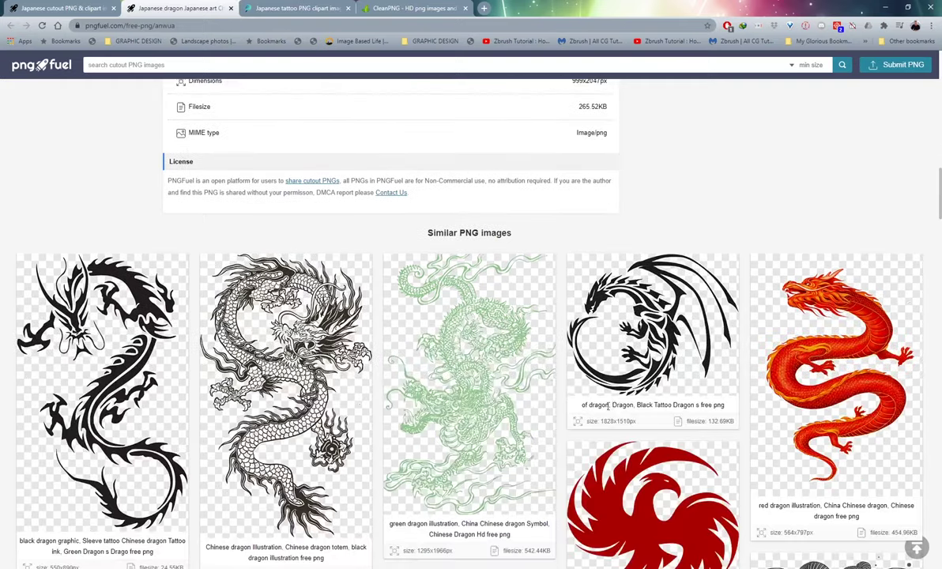
scroll(633, 375, "up", 3)
scroll(634, 374, "up", 8)
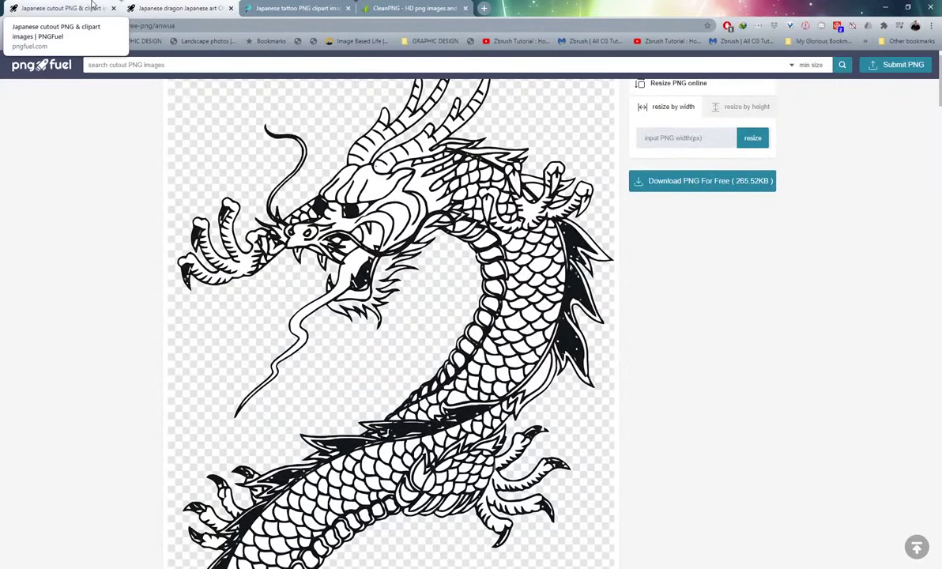
left_click(92, 6)
left_click(162, 66)
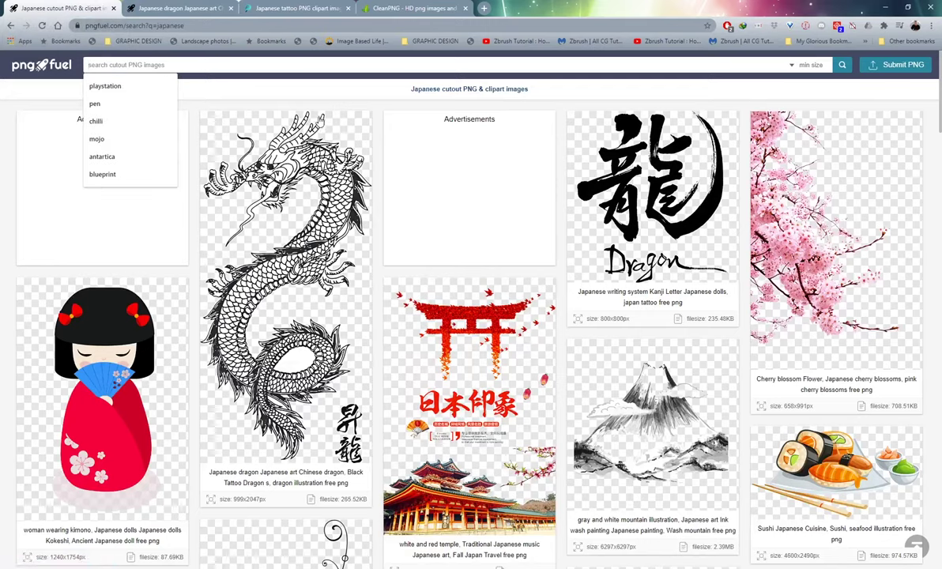
Step: Switch back to File Explorer and preview the samurai and Oni tattoo images again
left_click(352, 553)
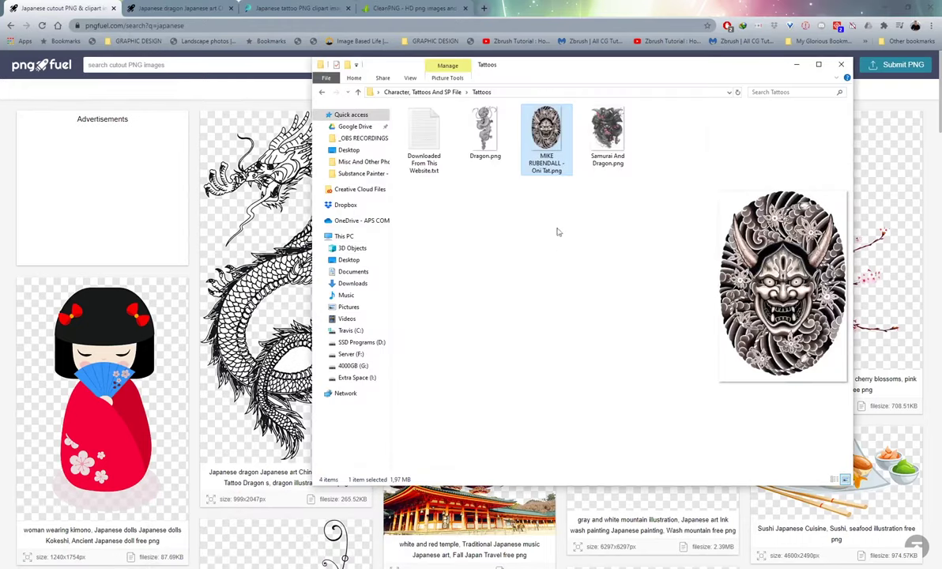
left_click(600, 142)
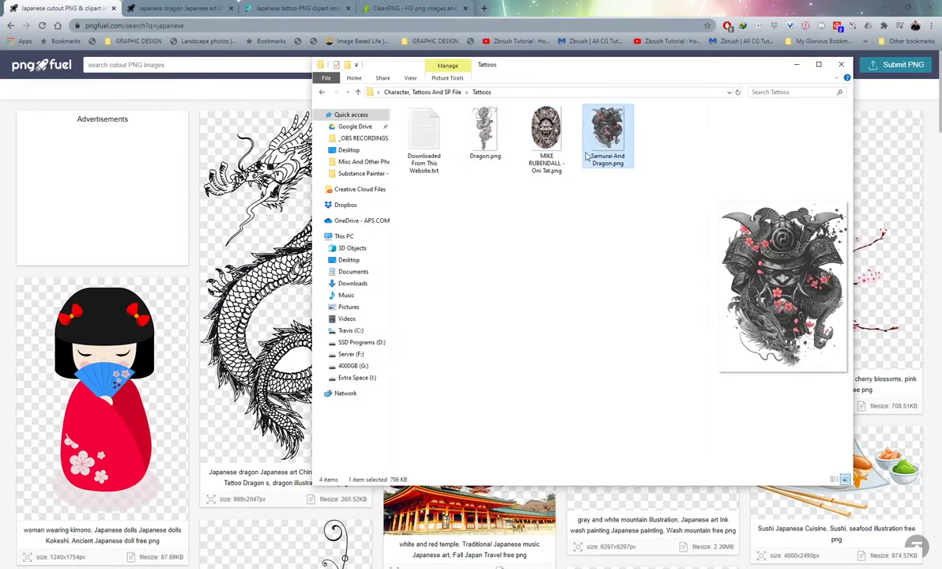
left_click(547, 146)
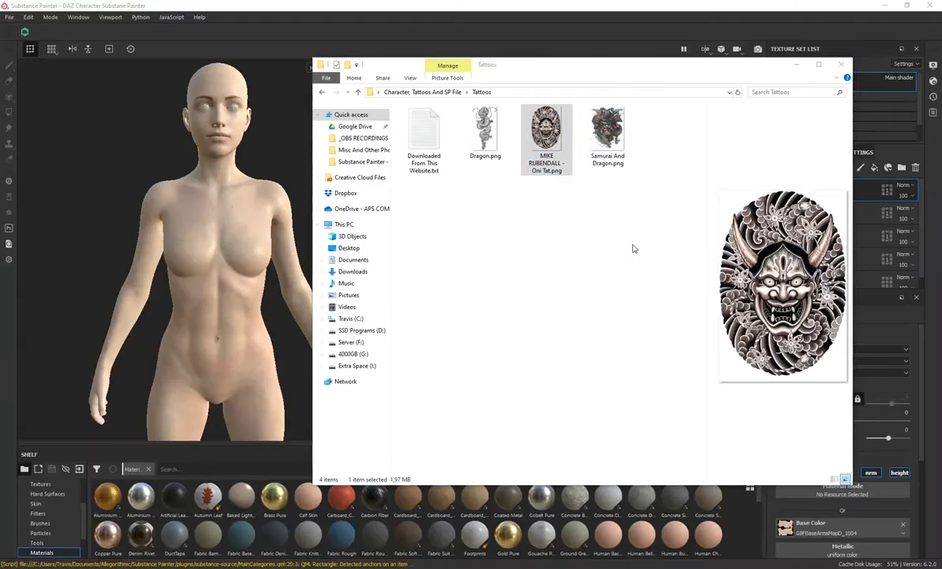
Step: Bring the three tattoo PNGs from the Tattoos folder into Substance Painter's shelf for import
left_click_drag(619, 199, 478, 115)
left_click_drag(500, 67, 329, 48)
left_click_drag(310, 119, 715, 508)
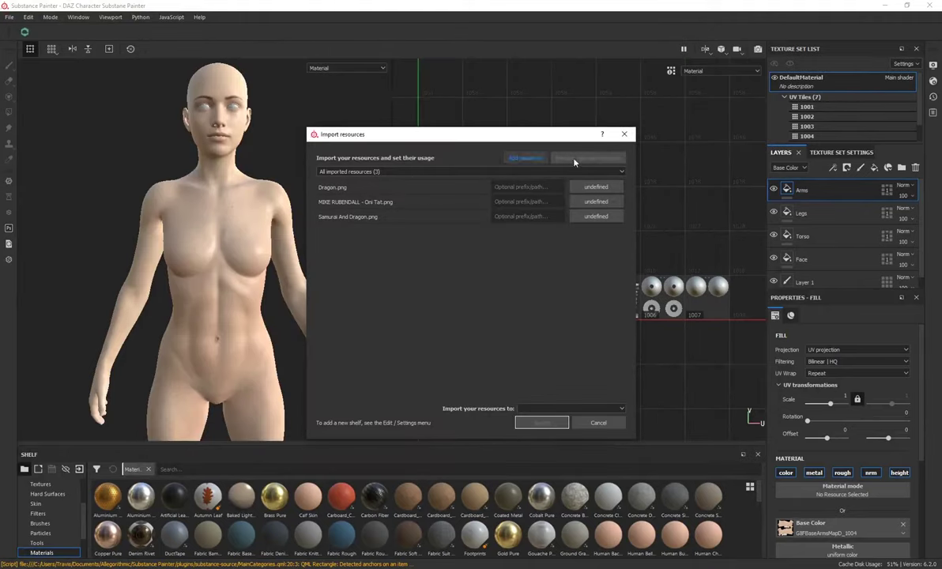
Step: Set the usage of the dragon, Oni and samurai images to texture in the resource import
left_click(604, 188)
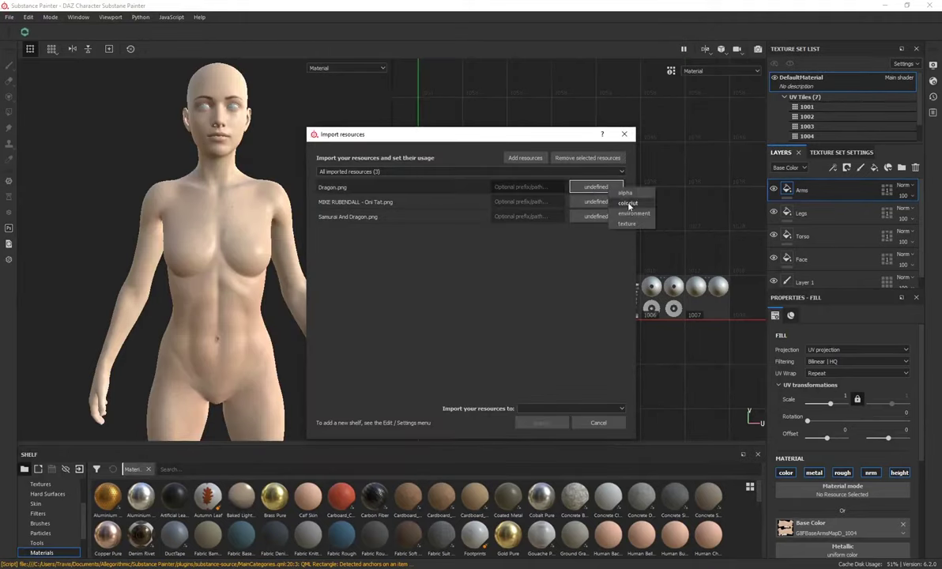
left_click(627, 224)
left_click(595, 201)
left_click(624, 239)
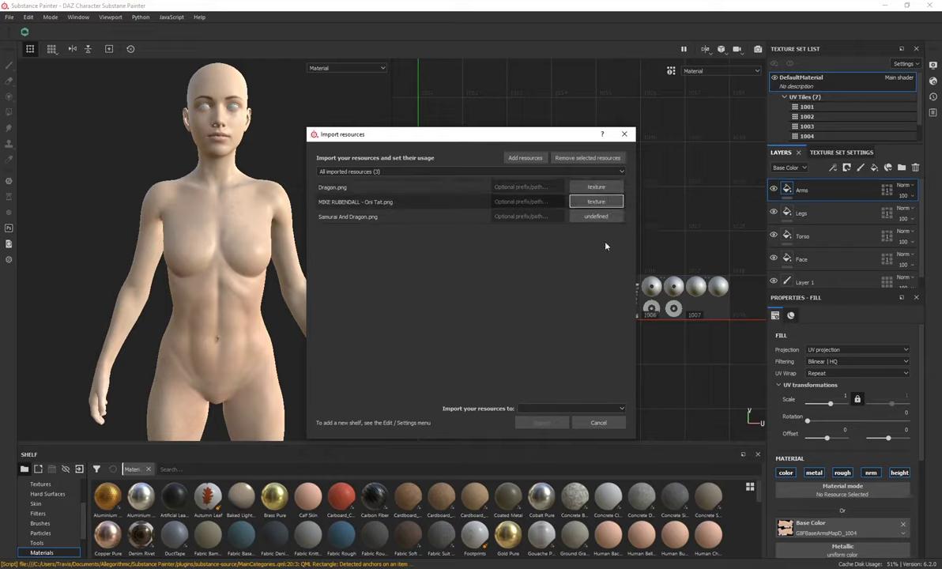
left_click(596, 217)
left_click(619, 255)
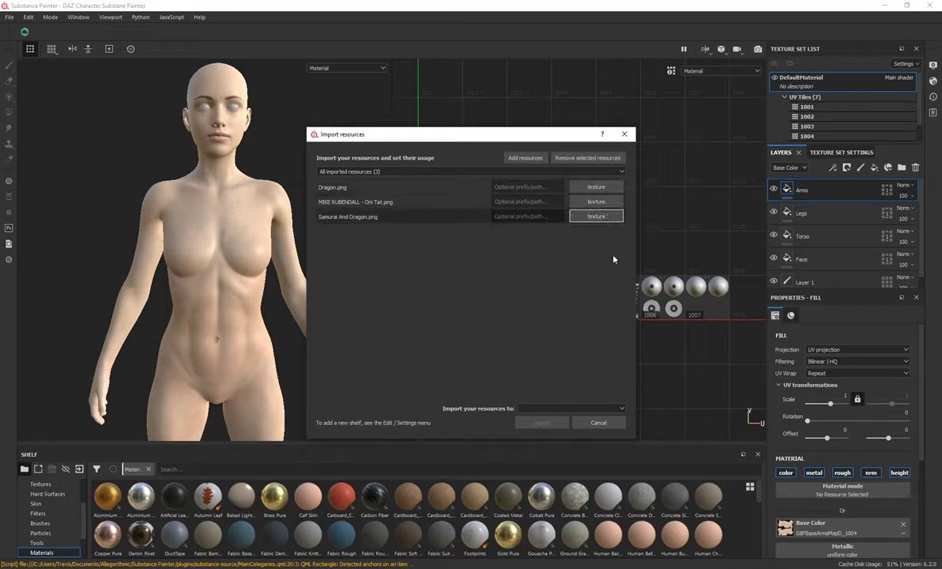
Step: Import the three textures into the project 'DAZ Character Substane Painter' and show the shelf's Project resources
left_click(545, 410)
left_click(533, 423)
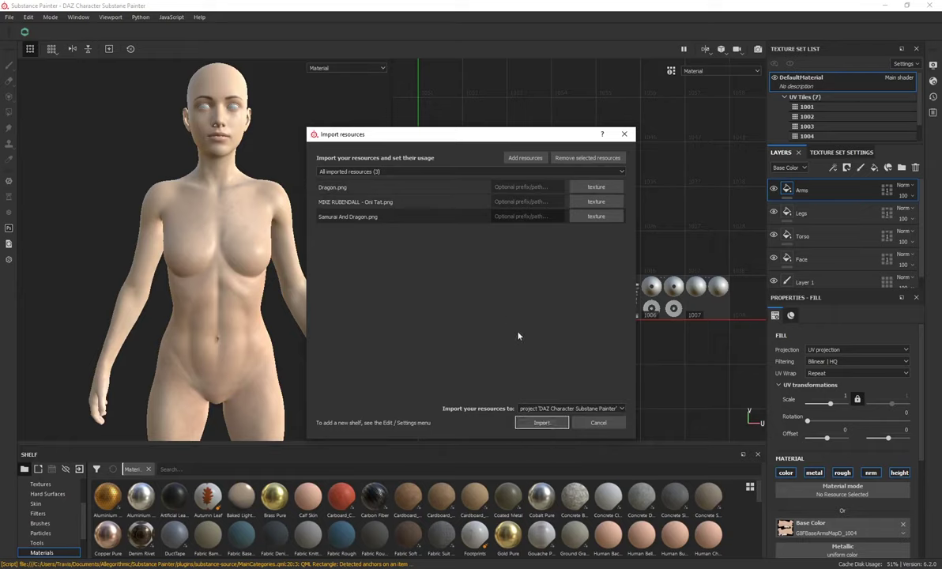
left_click(542, 424)
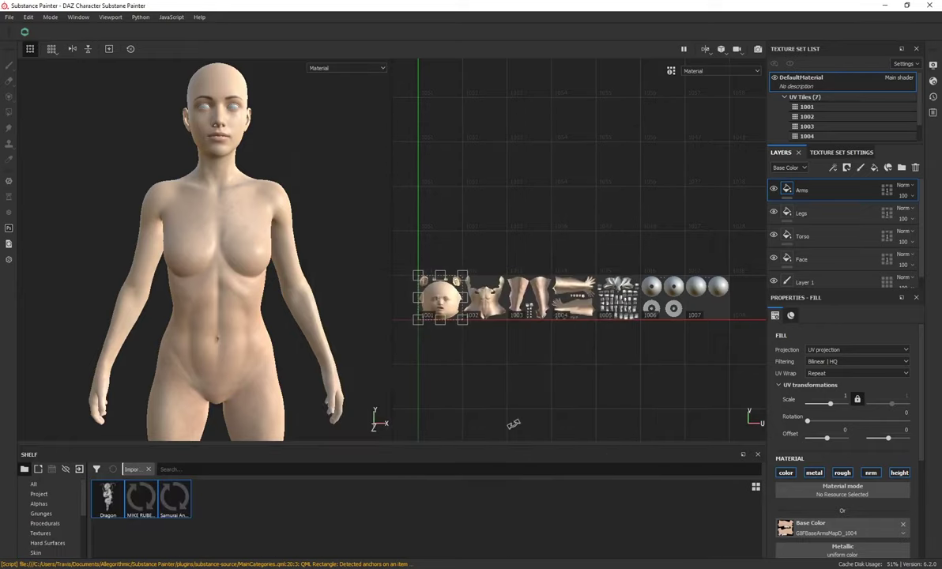
left_click(41, 495)
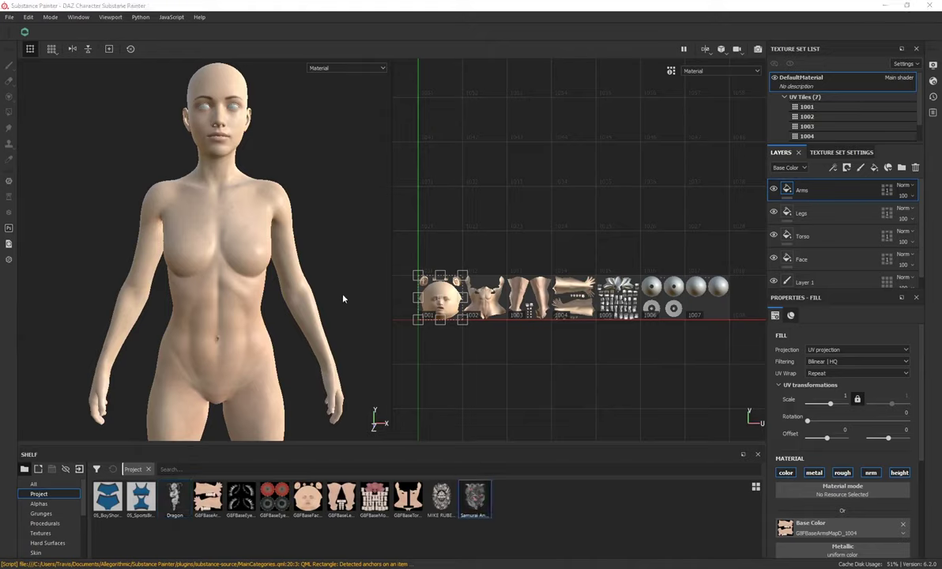
Step: Add a paint layer above the Arms layer and assign the Samurai And Dragon texture to the brush's base color
left_click(476, 502)
left_click(860, 167)
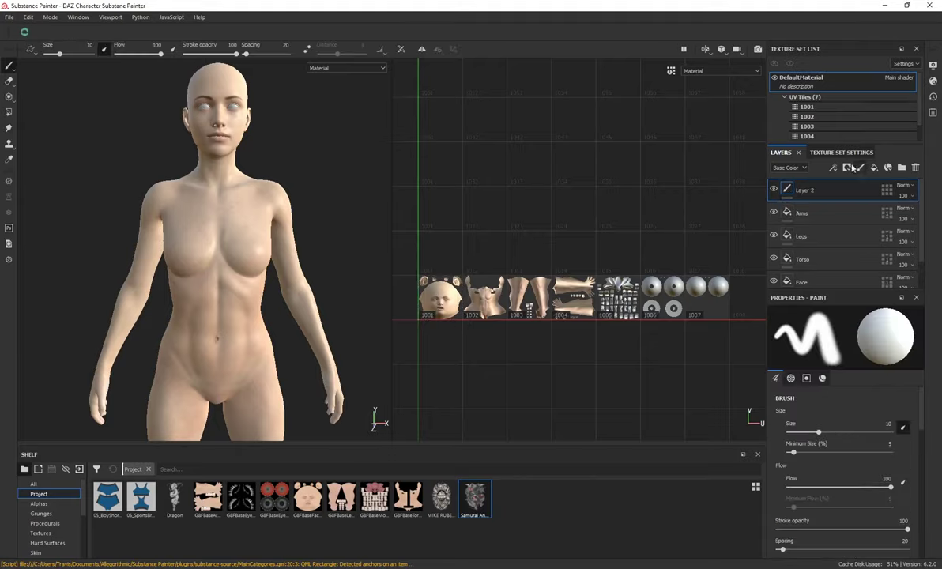
scroll(771, 443, "down", 5)
scroll(771, 443, "down", 5)
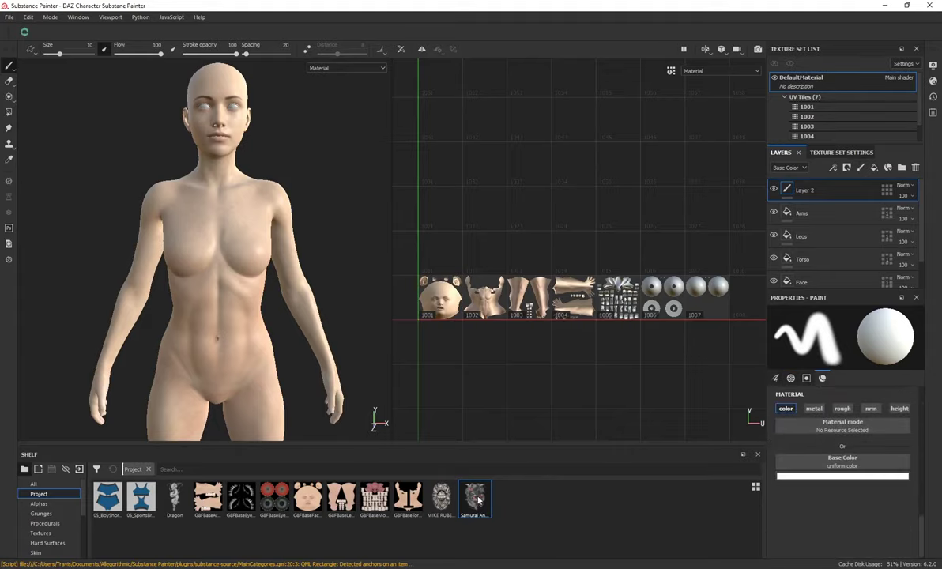
left_click_drag(477, 498, 853, 464)
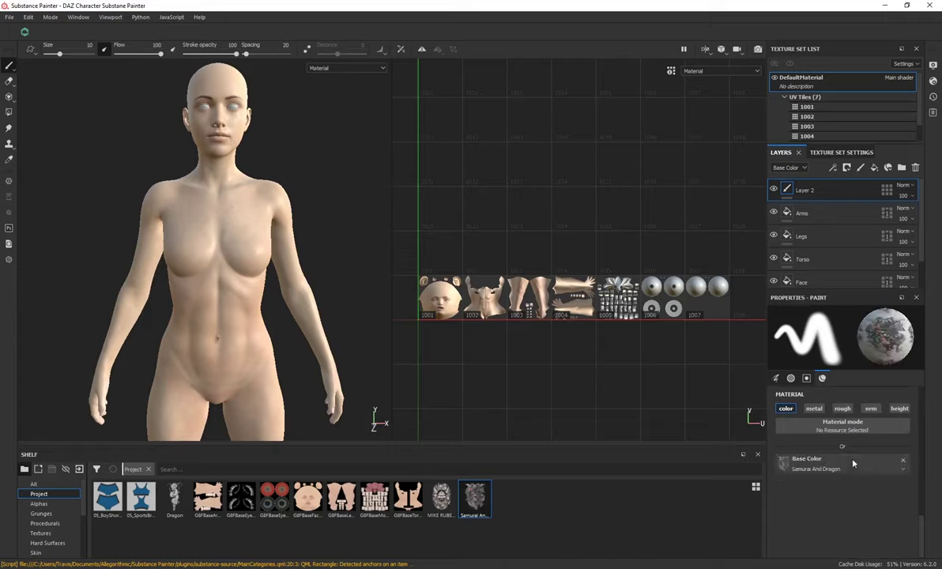
Step: Enlarge the brush to size 22.64 and stamp the Samurai And Dragon tattoo on the centre of the chest
right_click_drag(233, 222, 243, 222, "ctrl")
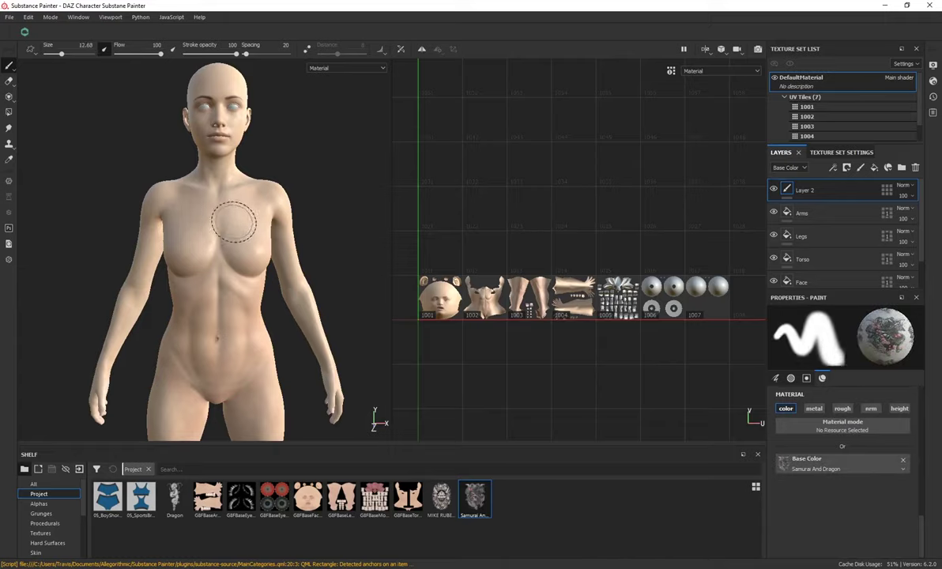
key("bracketright")
key("bracketright")
key("bracketright")
key("bracketright")
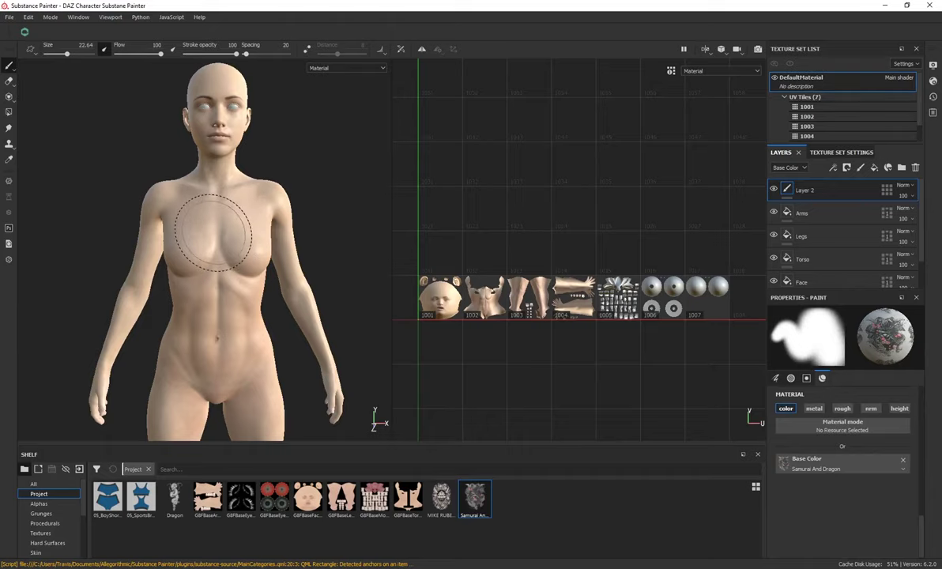
left_click(214, 231)
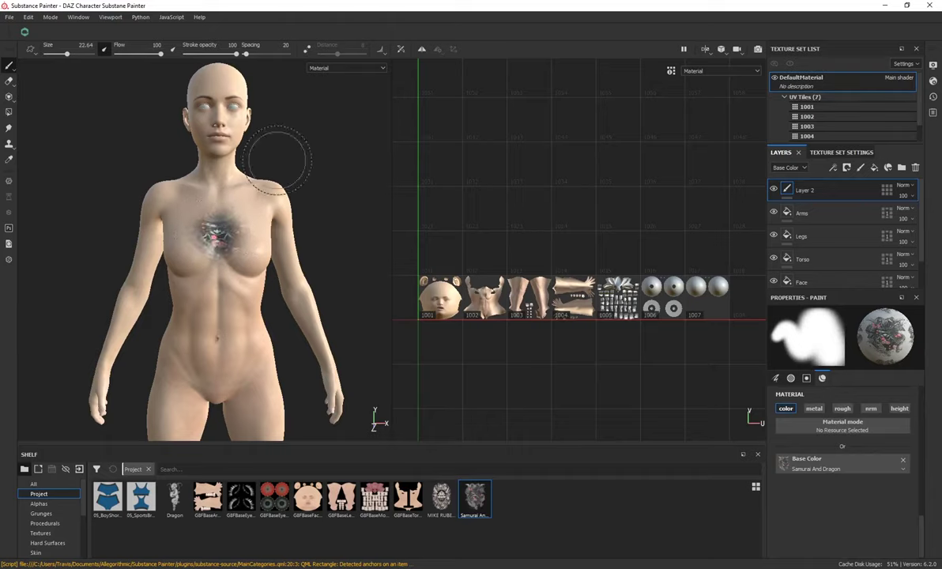
scroll(237, 206, "up", 3)
scroll(196, 255, "up", 3)
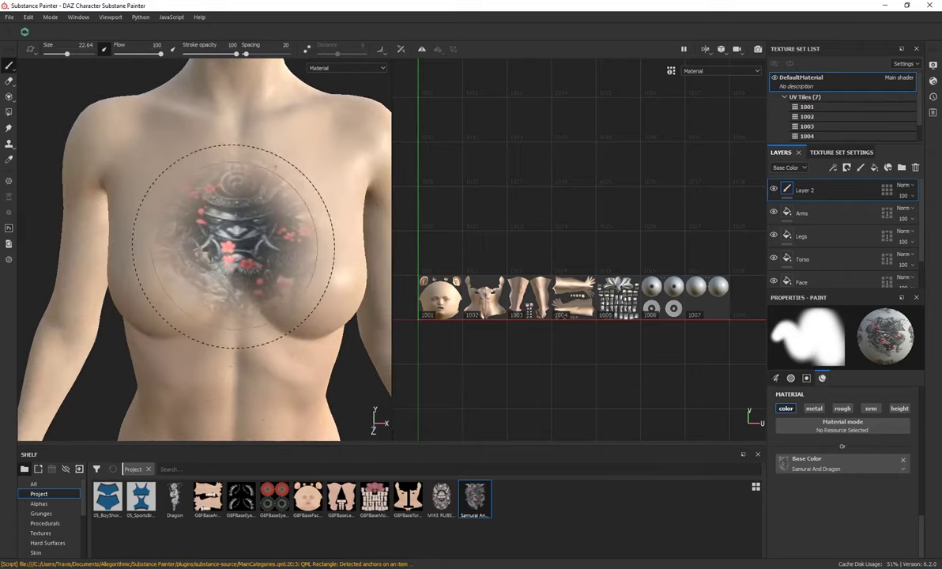
scroll(237, 211, "down", 2)
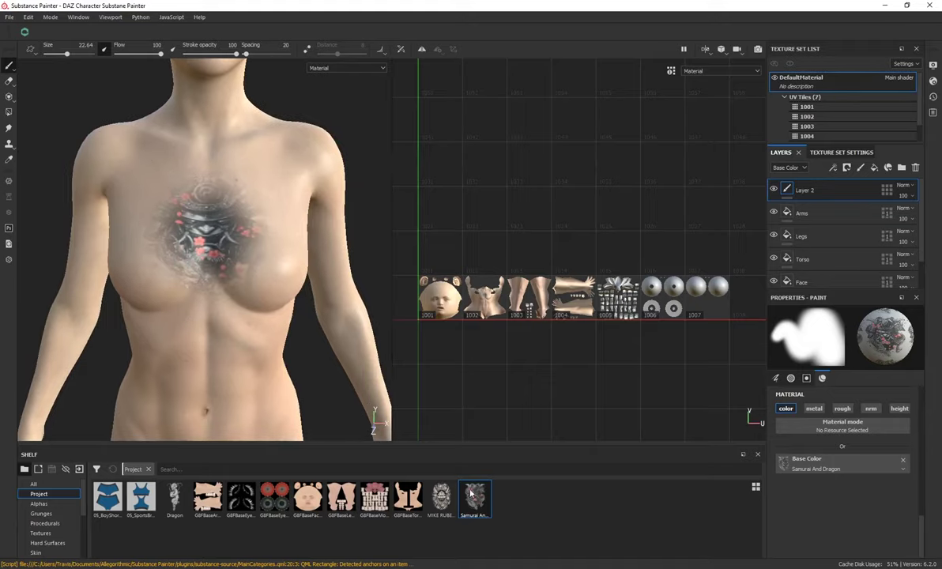
Step: Undo the soft-edged tattoo stamps on the chest
key("ctrl+z")
key("ctrl+z")
key("ctrl+z")
key("ctrl+z")
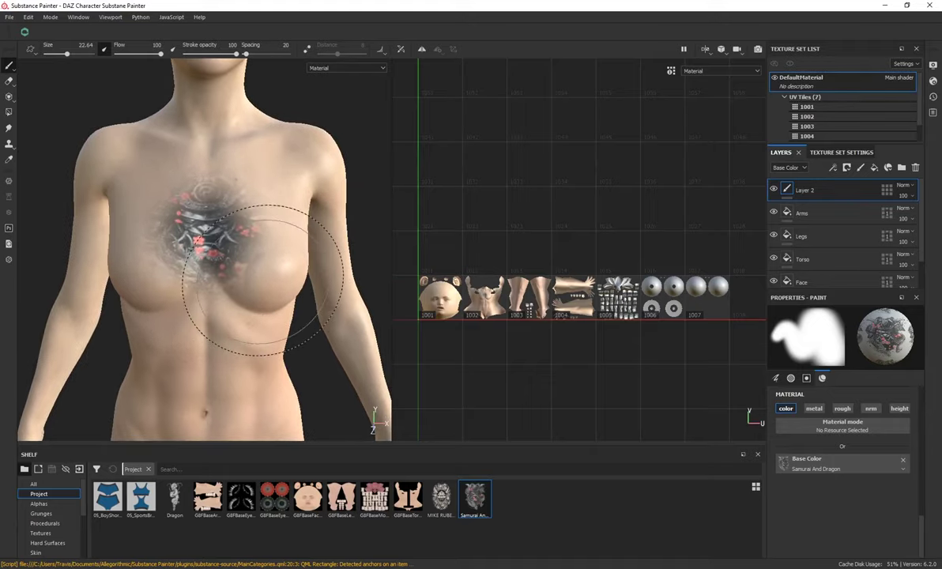
Step: Switch to the Basic Hard brush, set its size to 19, and stamp the tattoo on the chest
scroll(46, 508, "down", 2)
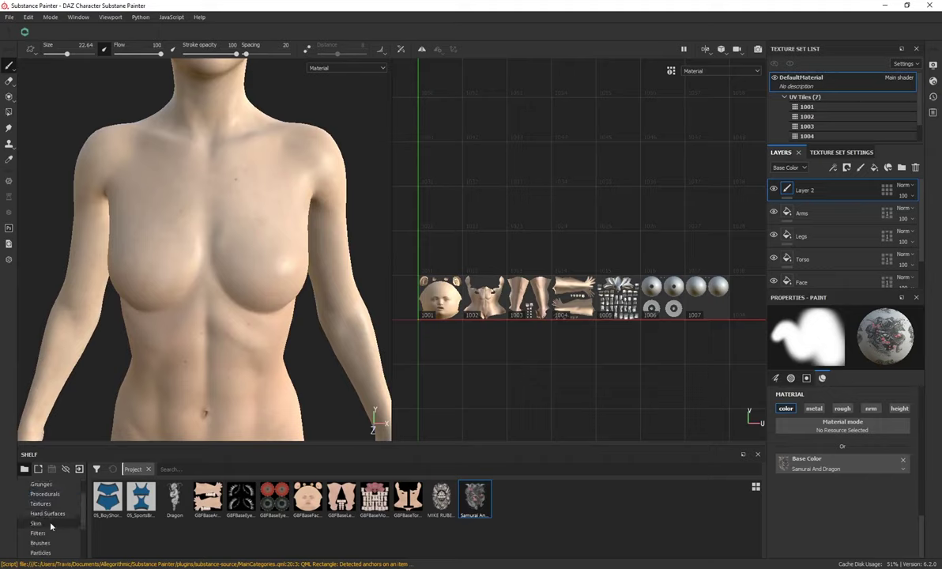
left_click(40, 543)
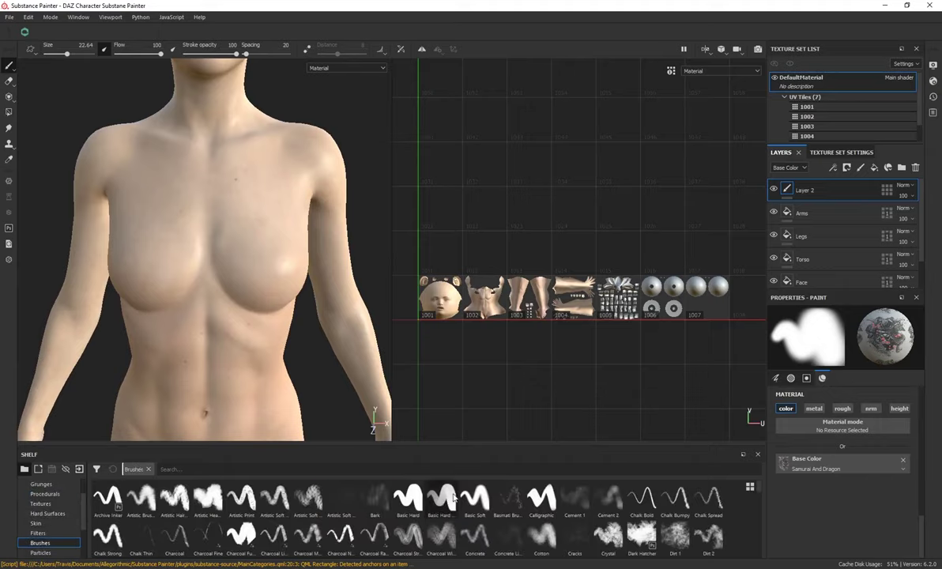
left_click(411, 502)
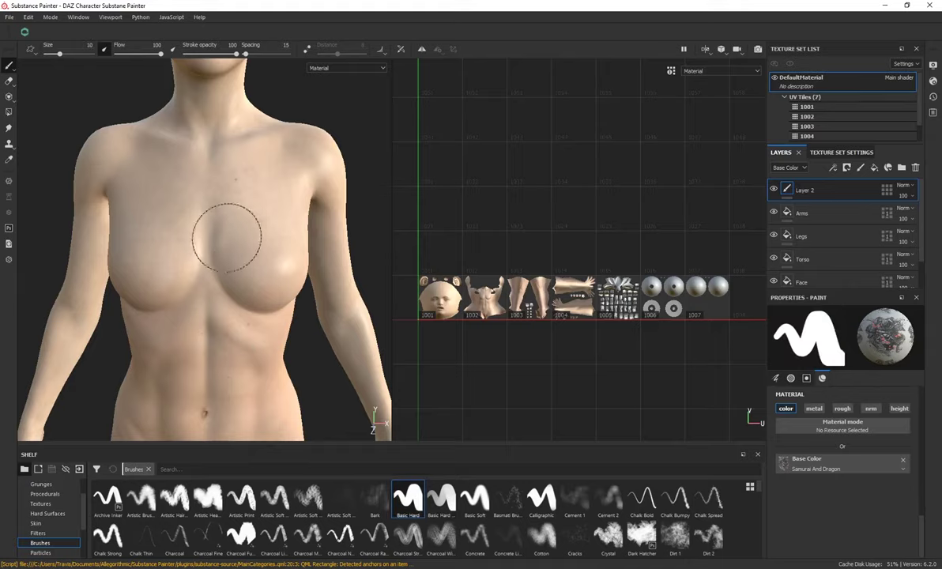
right_click_drag(205, 209, 236, 210, "ctrl")
mouse_move(208, 217)
left_mouse_down()
mouse_move(187, 204)
mouse_move(239, 173)
mouse_move(212, 220)
left_mouse_up()
mouse_move(278, 164)
left_mouse_down("alt")
mouse_move(286, 143)
mouse_move(273, 170)
mouse_move(305, 157)
mouse_move(252, 137)
mouse_move(241, 147)
left_mouse_up("alt")
scroll(289, 178, "up", 1)
Step: Set Layer 2's blending mode to Multiply and its opacity to 90
double_click(804, 190)
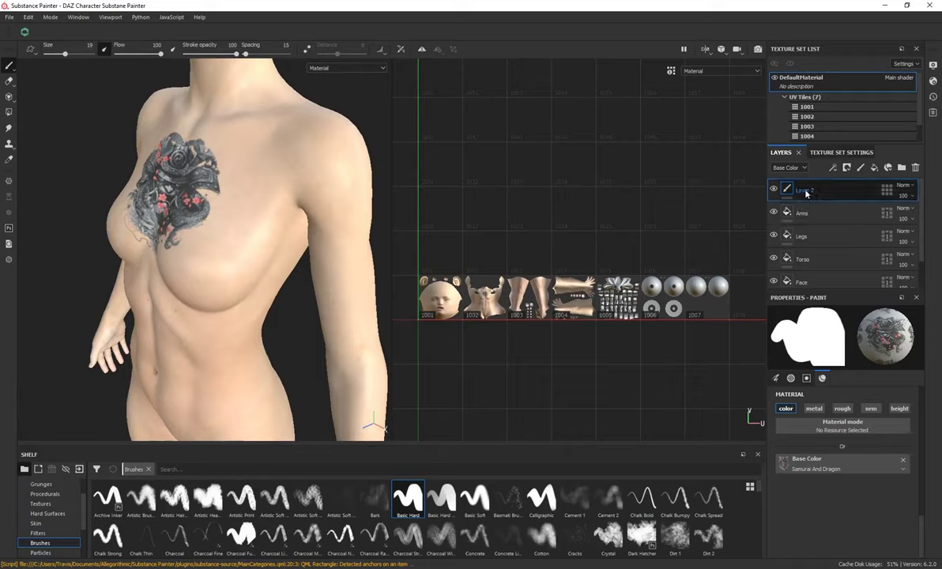
left_click(905, 189)
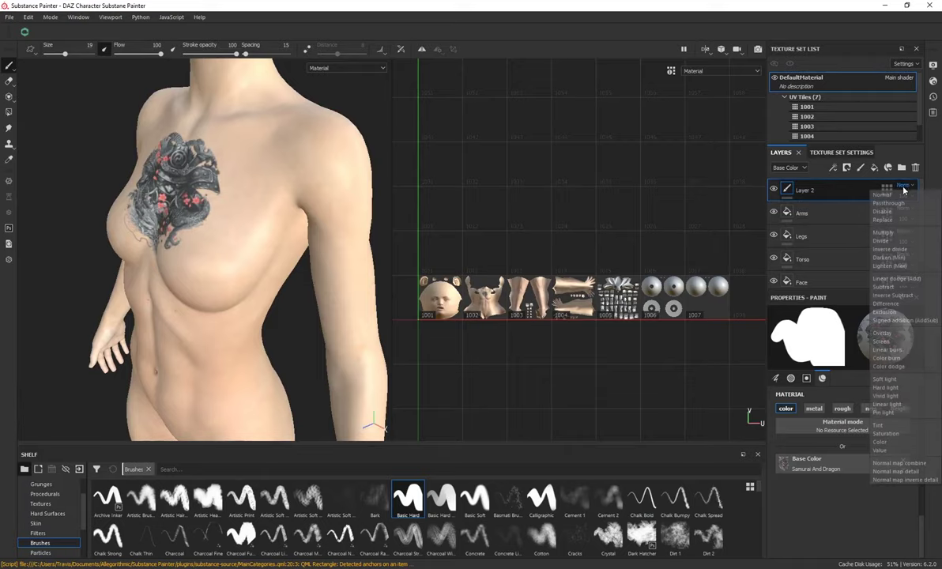
left_click(891, 221)
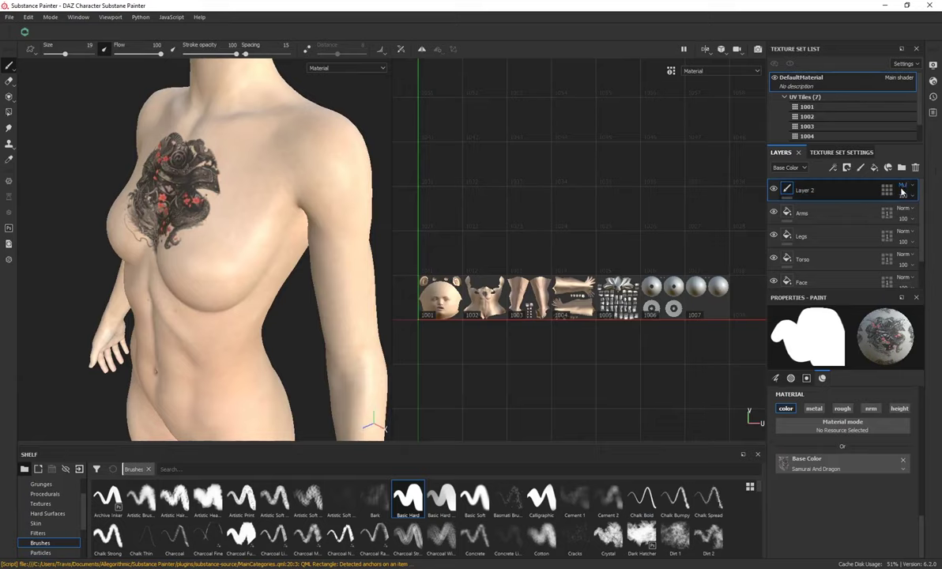
left_click_drag(137, 147, 229, 148, "alt")
scroll(253, 190, "up", 4)
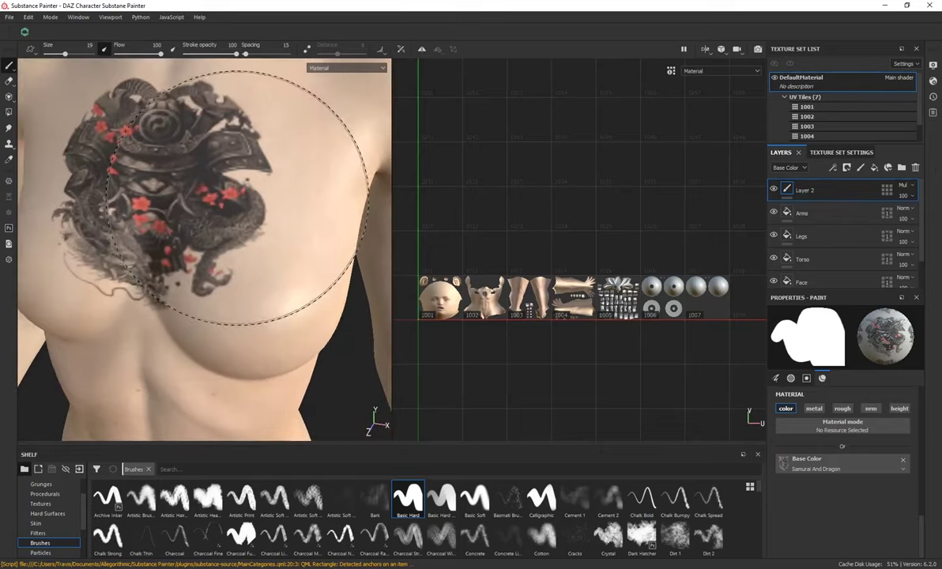
scroll(241, 194, "down", 2)
mouse_move(191, 182)
left_mouse_down("alt")
mouse_move(235, 188)
mouse_move(210, 169)
mouse_move(252, 241)
left_mouse_up("alt")
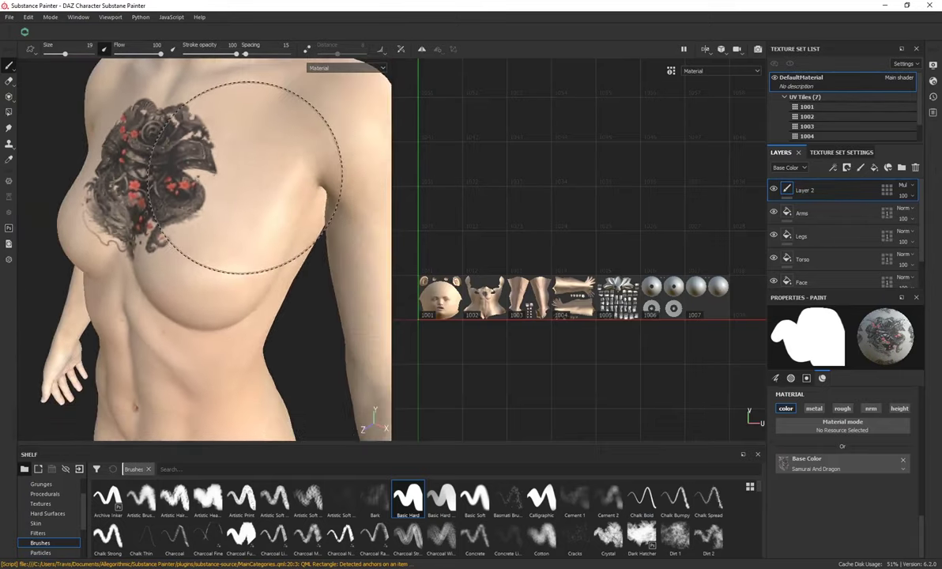
left_click(905, 196)
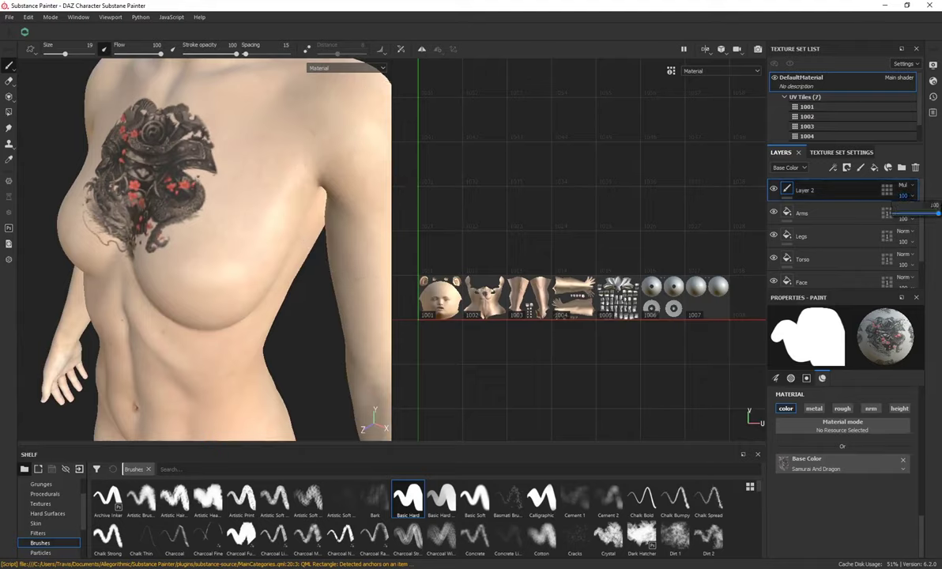
left_click_drag(937, 215, 935, 215)
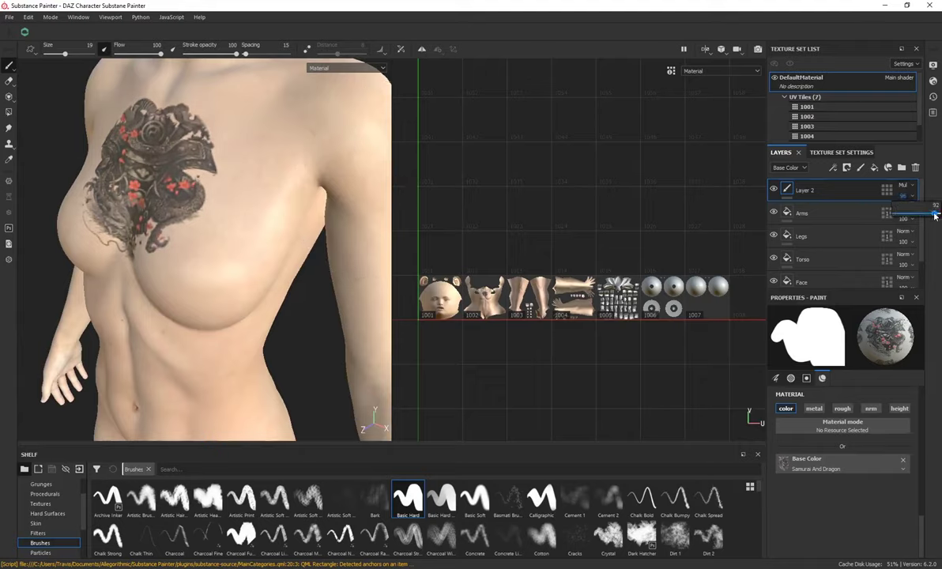
Step: Stamp more copies of the tattoo on the abdomen, the character's right upper arm and the right shoulder
mouse_move(201, 265)
left_mouse_down("alt")
mouse_move(267, 283)
mouse_move(248, 252)
mouse_move(212, 231)
mouse_move(252, 274)
mouse_move(166, 194)
mouse_move(271, 202)
left_mouse_up("alt")
left_click(206, 229)
left_click(206, 130)
left_click_drag(218, 187, 206, 166, "alt")
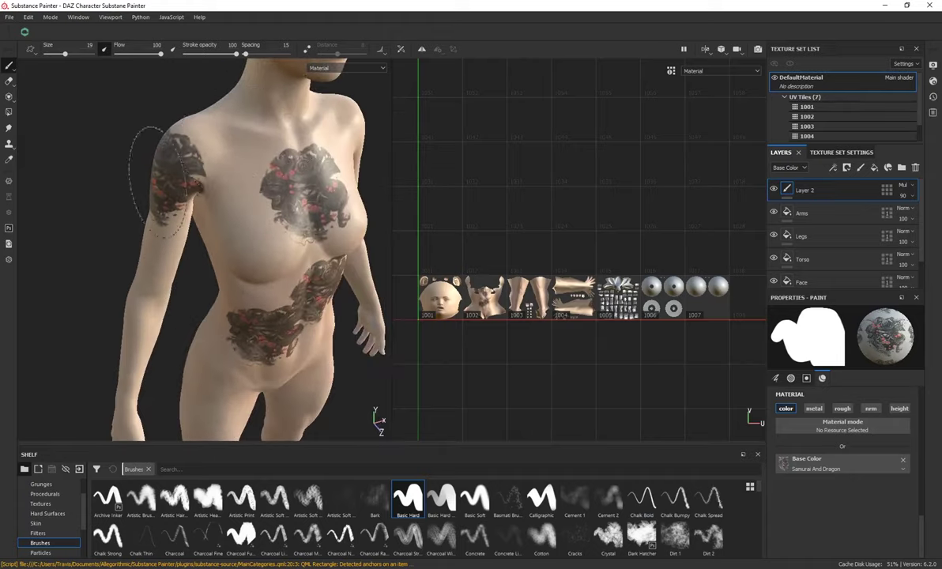
left_click(236, 142)
left_click_drag(162, 162, 209, 147, "alt")
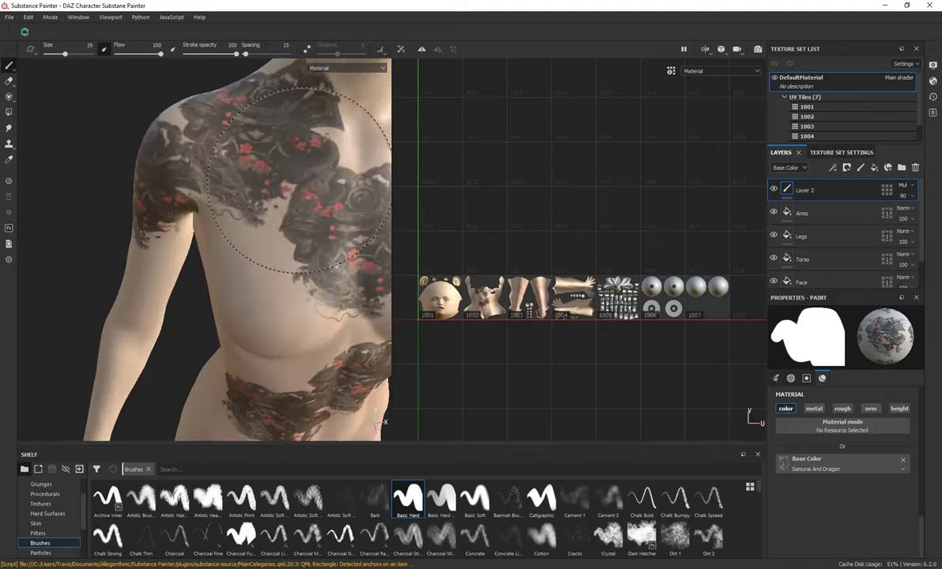
right_click_drag(298, 181, 207, 207, "alt")
left_click_drag(207, 207, 204, 192, "alt")
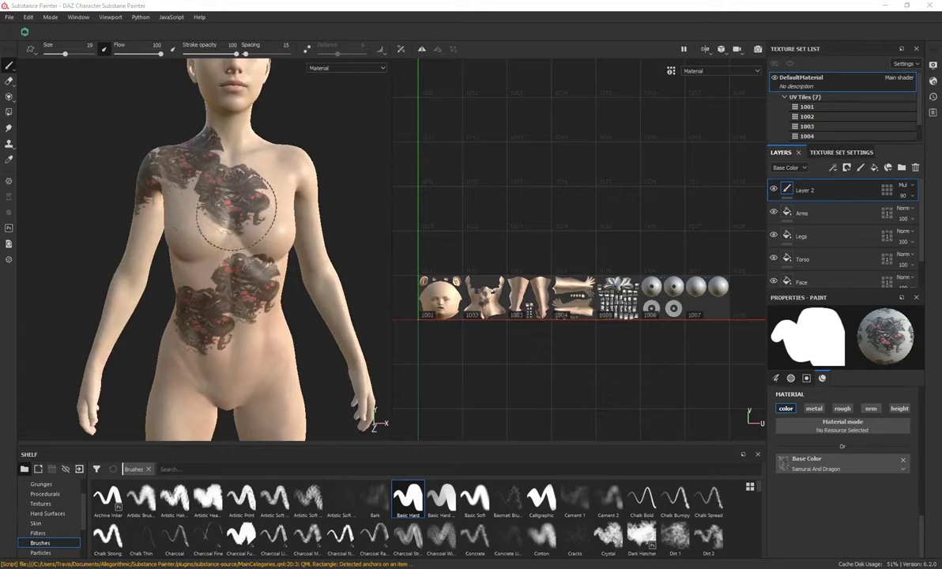
mouse_move(141, 237)
left_mouse_down("alt")
mouse_move(237, 229)
mouse_move(204, 225)
left_mouse_up("alt")
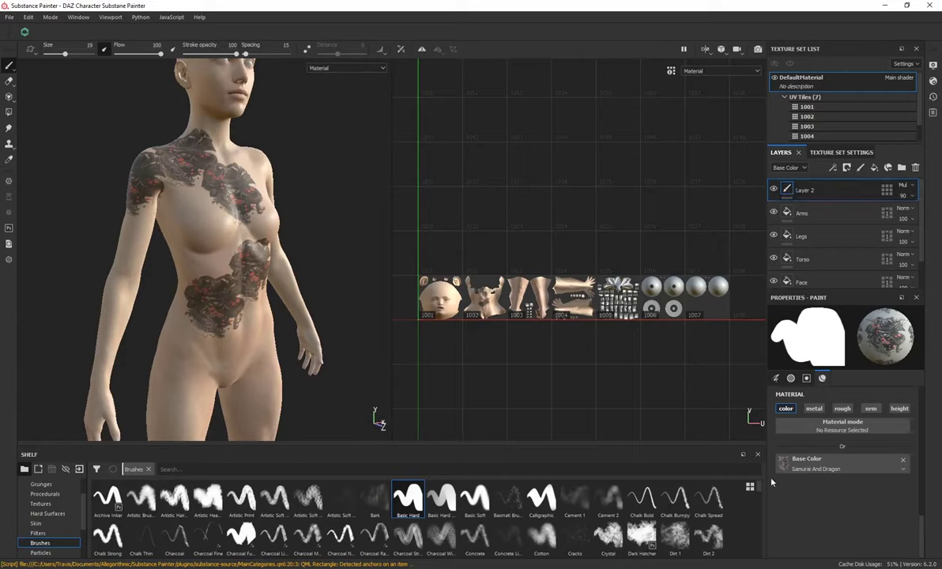
Step: Set the brush alignment to UV
scroll(783, 478, "up", 5)
scroll(783, 478, "up", 4)
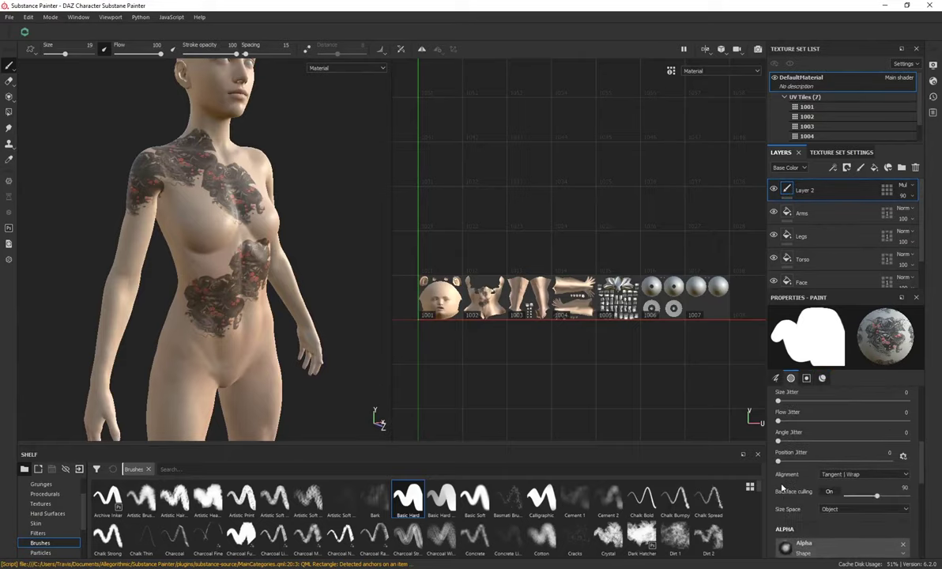
left_click(844, 475)
left_click(823, 501)
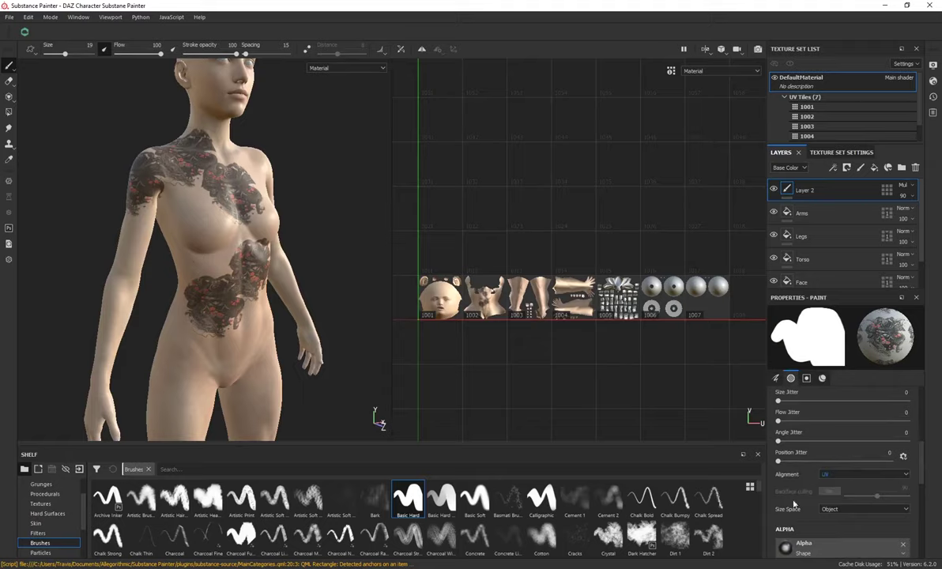
Step: Enlarge the brush to size 30.88 and stamp the tattoo around the elbow of the character's right arm
left_click_drag(138, 301, 159, 289, "alt")
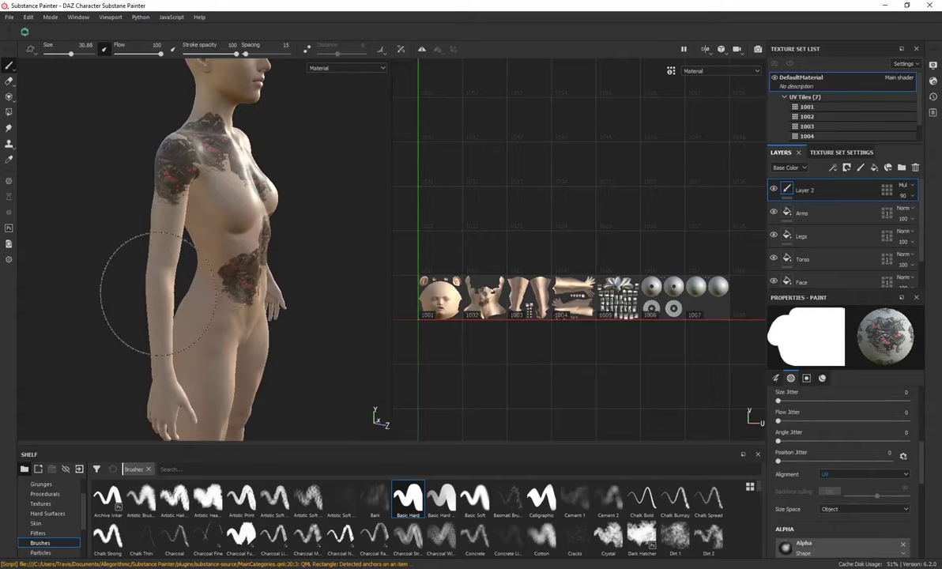
mouse_move(155, 278)
left_mouse_down("alt")
mouse_move(127, 275)
mouse_move(292, 200)
mouse_move(307, 228)
left_mouse_up("alt")
key("ctrl+z")
left_click(176, 271)
left_click_drag(197, 269, 158, 306, "alt")
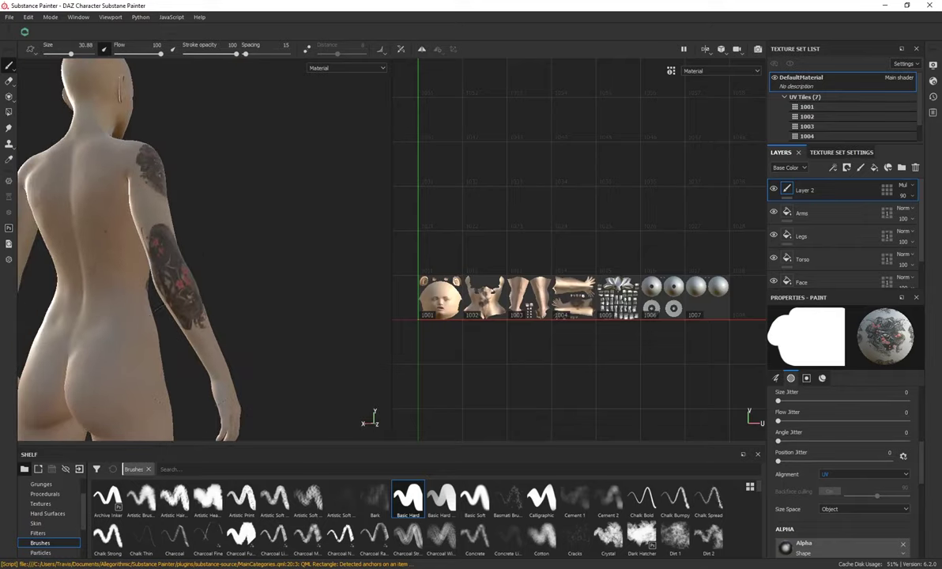
left_click_drag(220, 346, 158, 221, "alt")
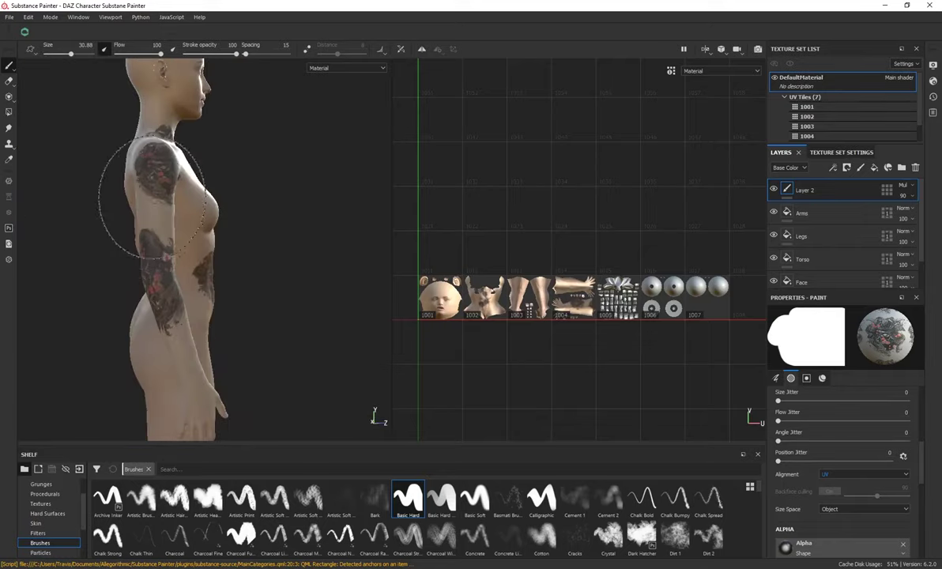
Step: Paint a tattoo sleeve on the character's left arm from below the shoulder down to the wrist
left_click_drag(280, 212, 232, 212, "alt")
mouse_move(263, 168)
left_mouse_down()
mouse_move(252, 198)
mouse_move(267, 346)
mouse_move(266, 194)
mouse_move(147, 210)
left_mouse_up()
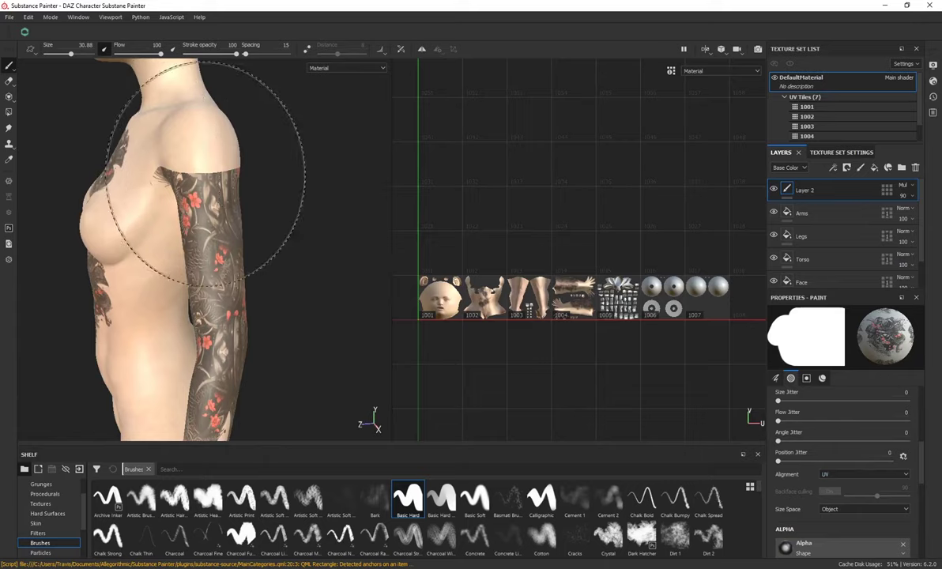
mouse_move(211, 162)
left_mouse_down("alt")
mouse_move(207, 227)
mouse_move(246, 137)
left_mouse_up("alt")
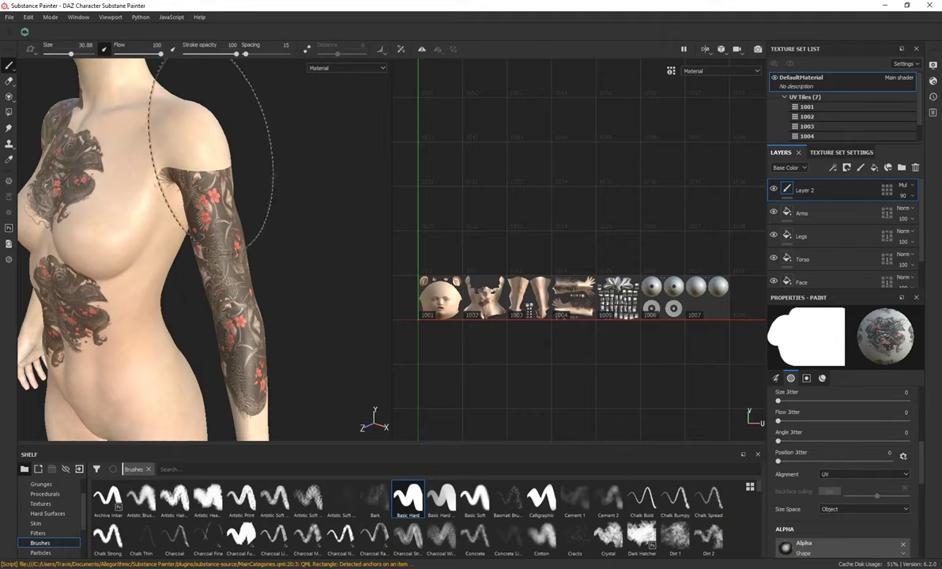
middle_click_drag(207, 178, 197, 130, "alt")
middle_click_drag(233, 217, 245, 154, "alt")
mouse_move(283, 328)
left_mouse_down()
mouse_move(256, 336)
mouse_move(59, 188)
mouse_move(300, 206)
mouse_move(70, 200)
mouse_move(130, 189)
mouse_move(131, 204)
mouse_move(363, 261)
left_mouse_up()
scroll(282, 320, "up", 1)
left_click_drag(66, 262, 299, 293, "alt")
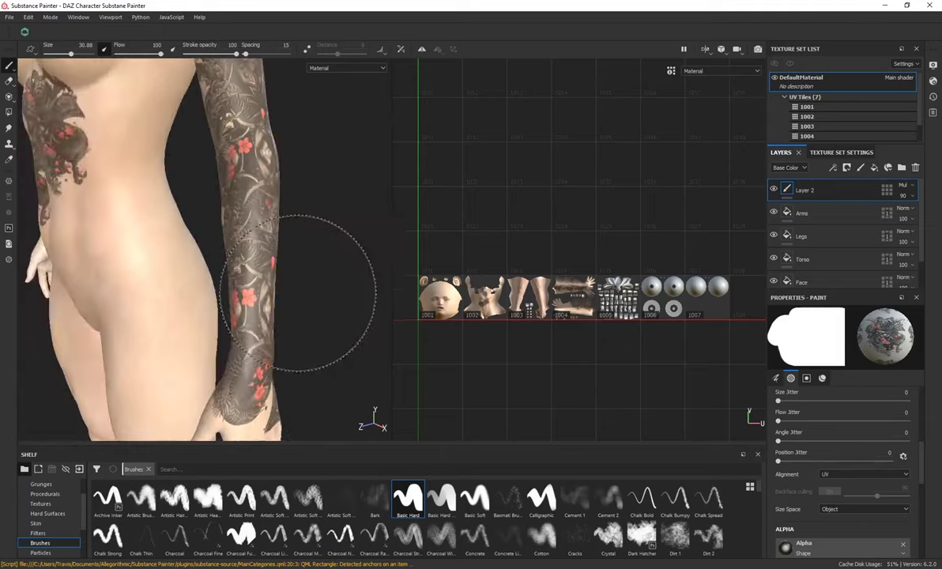
Step: Set the brush alignment to Camera and try a tattoo stamp on the lower abdomen
scroll(361, 315, "down", 3)
left_click(838, 474)
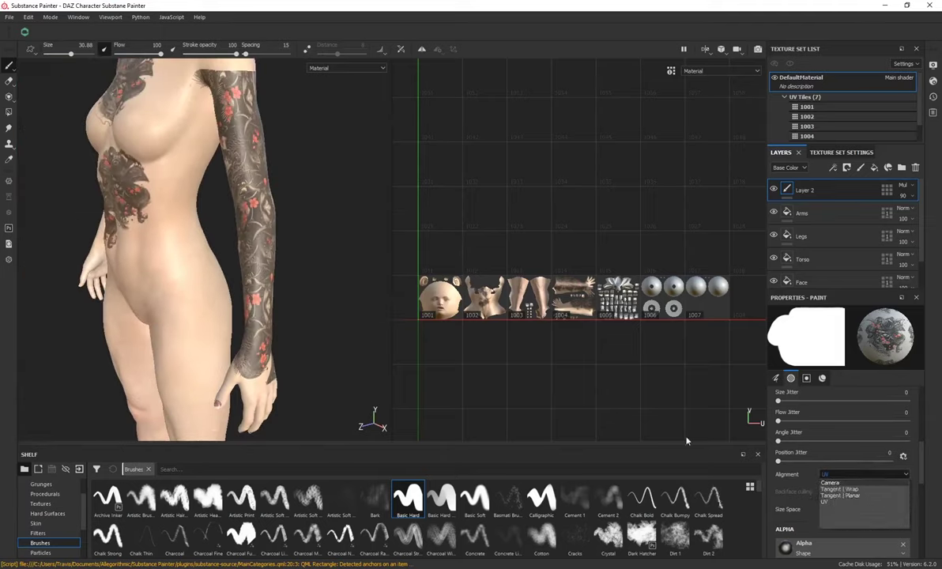
mouse_move(120, 181)
left_mouse_down("alt")
mouse_move(233, 233)
mouse_move(259, 241)
mouse_move(263, 232)
mouse_move(215, 242)
mouse_move(221, 253)
left_mouse_up("alt")
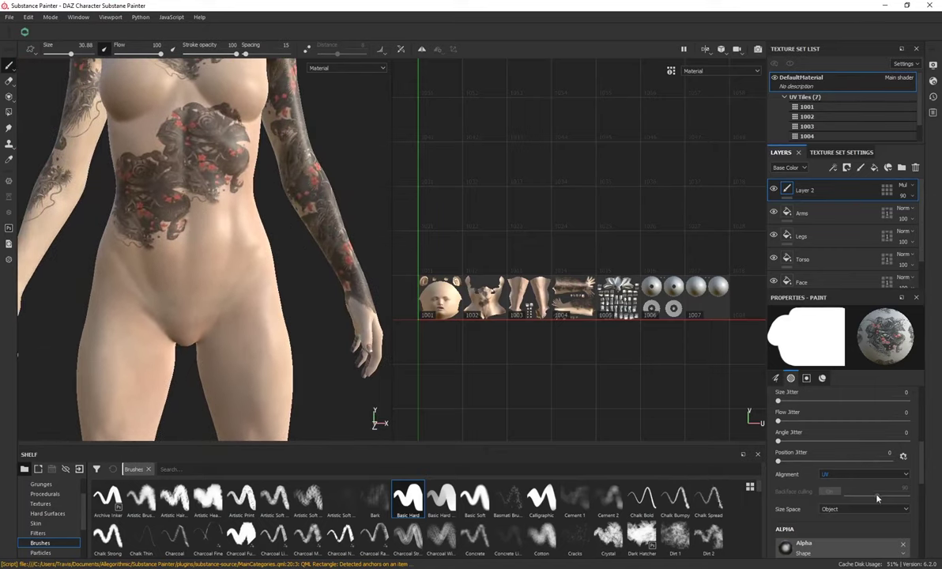
left_click(850, 474)
left_click(844, 481)
left_click(215, 272)
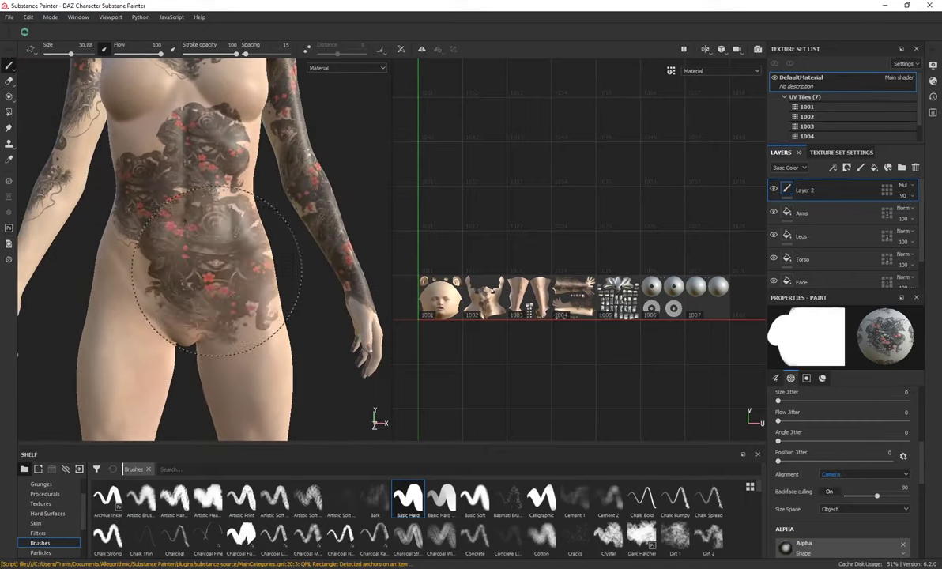
Step: Undo the lower abdomen stamp and set the brush alignment back to UV
mouse_move(262, 255)
left_mouse_down("alt")
mouse_move(105, 267)
mouse_move(205, 298)
mouse_move(309, 288)
mouse_move(277, 316)
mouse_move(290, 266)
mouse_move(332, 277)
mouse_move(311, 241)
left_mouse_up("alt")
key("ctrl+z")
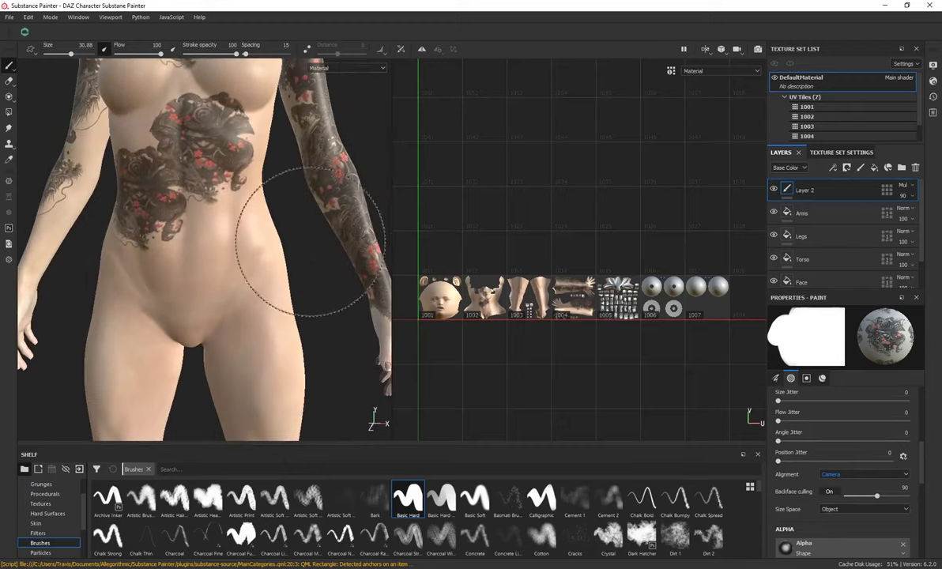
left_click(827, 474)
left_click(832, 501)
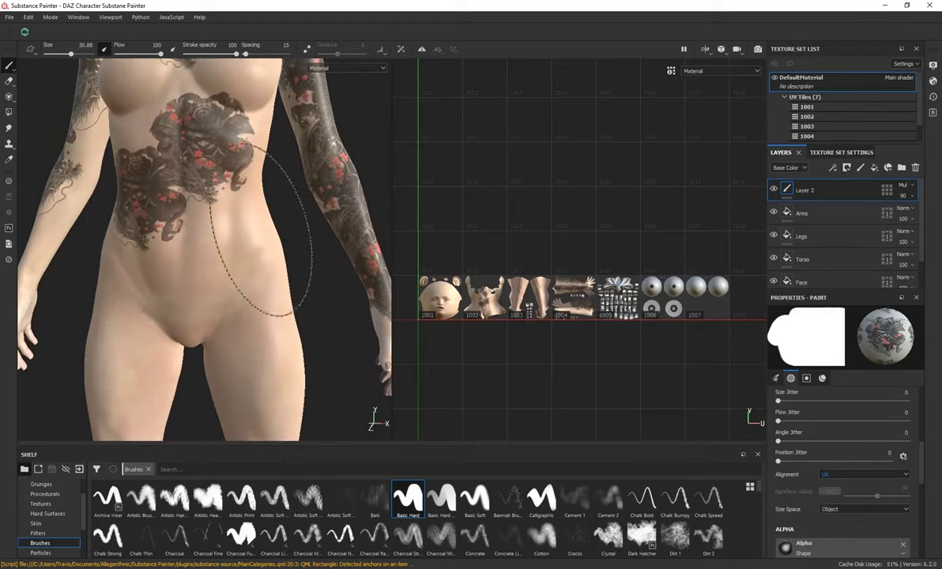
scroll(241, 269, "down", 3)
left_click(828, 473)
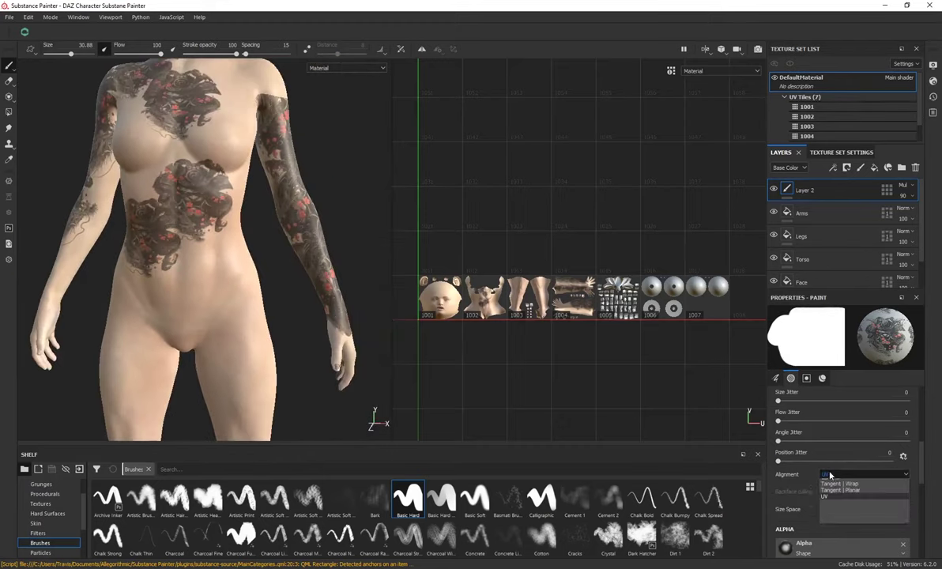
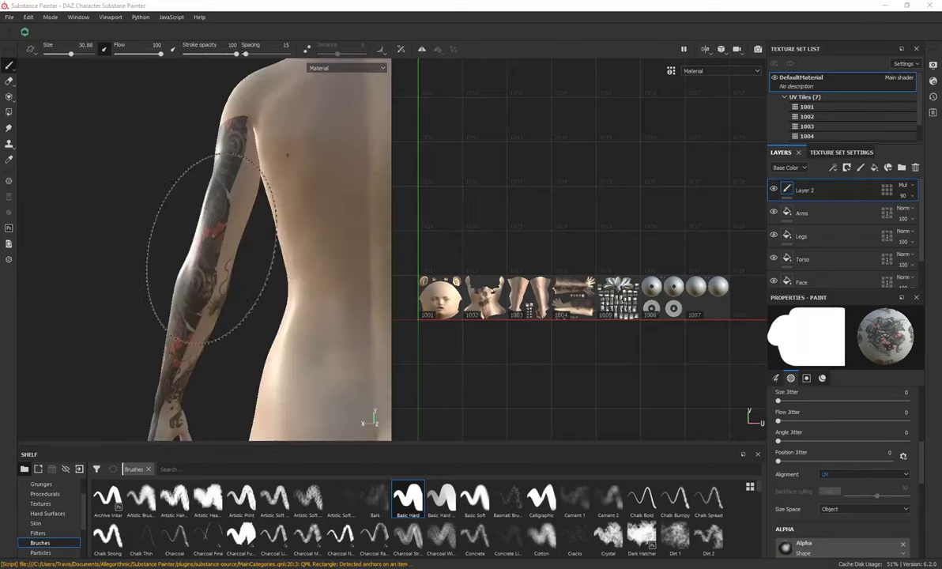
Step: Smudge the tattoo on the character's left forearm with the Smudge tool, reducing the brush size to 1.35
mouse_move(95, 194)
left_mouse_down("alt")
mouse_move(70, 182)
mouse_move(91, 188)
left_mouse_up("alt")
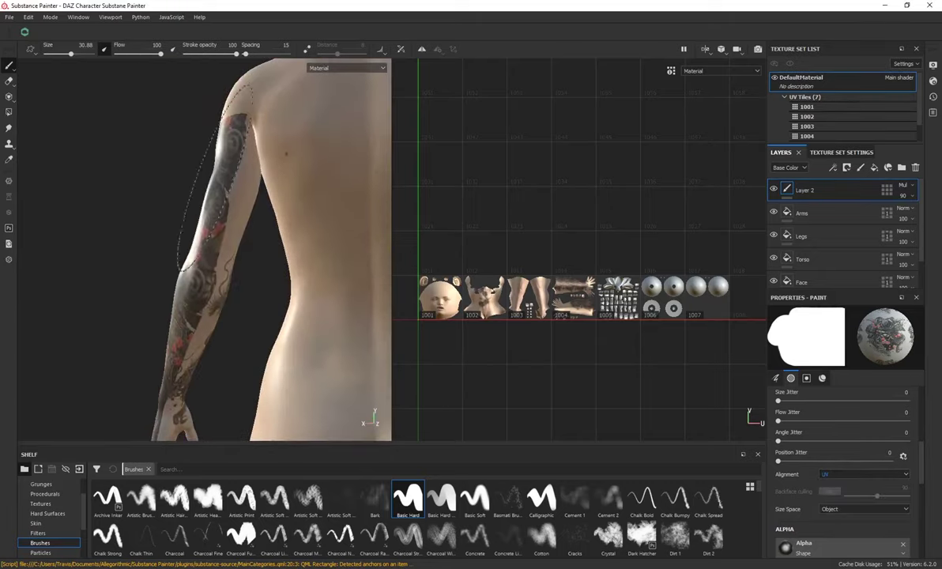
middle_click_drag(148, 187, 141, 158, "alt")
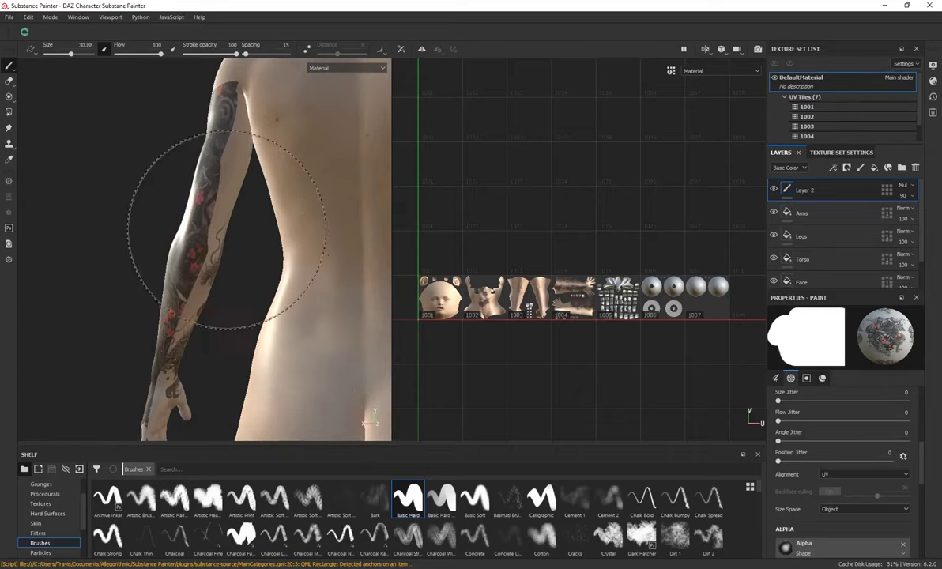
left_click_drag(220, 285, 137, 169, "alt")
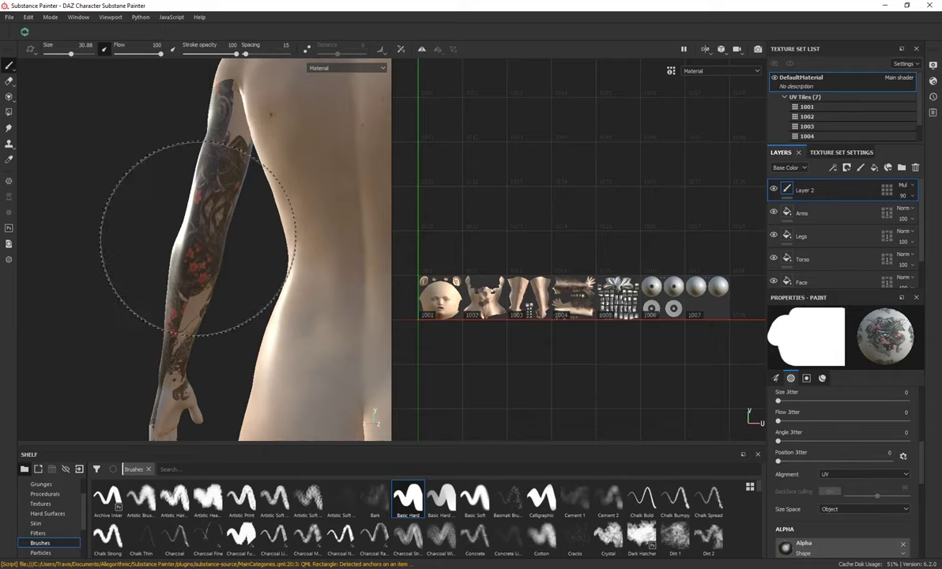
scroll(189, 300, "up", 5)
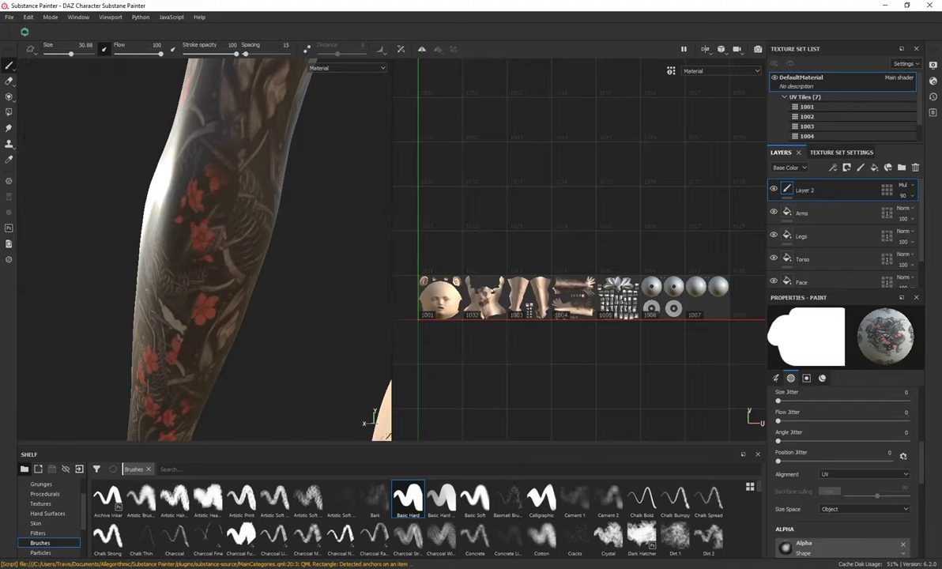
left_click(10, 132)
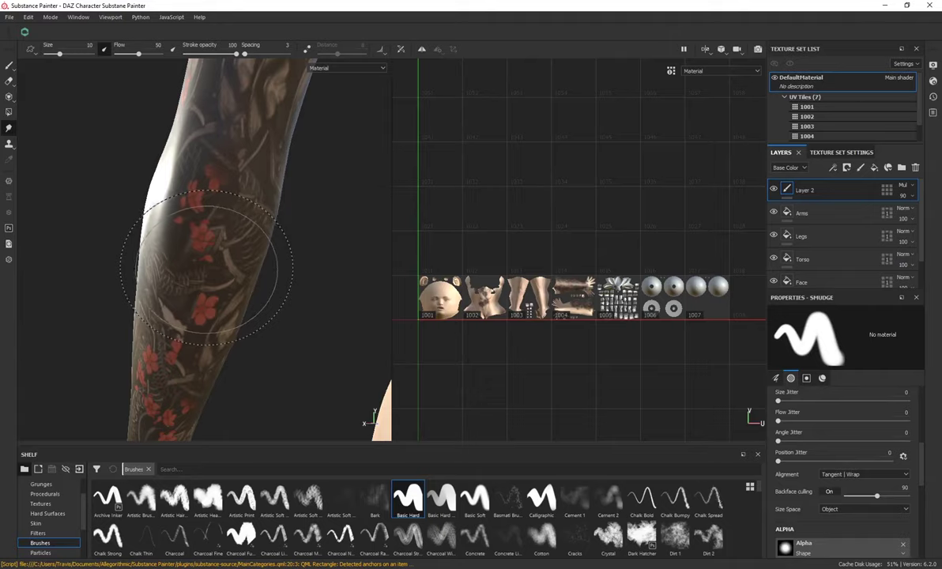
key("bracketleft")
key("bracketleft")
key("bracketleft")
key("bracketright")
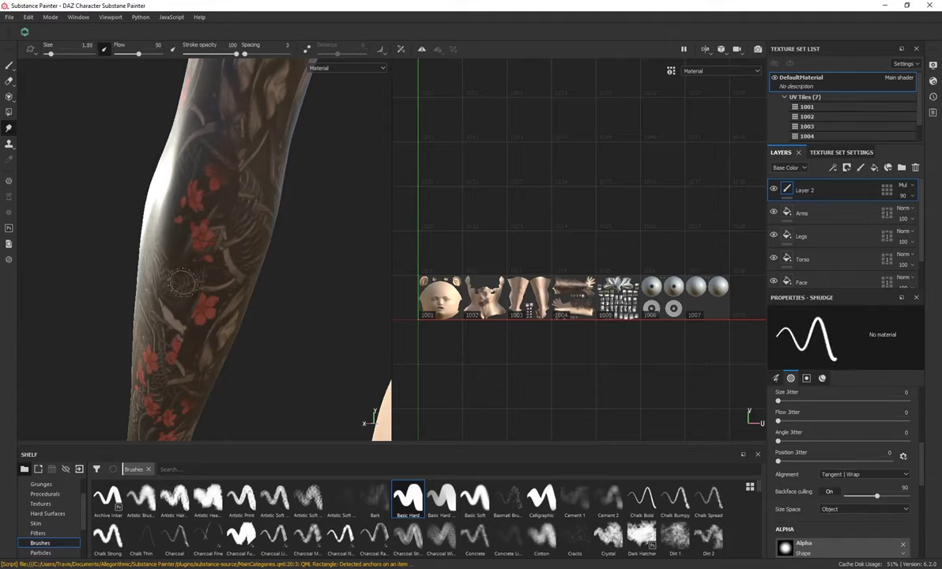
key("bracketleft")
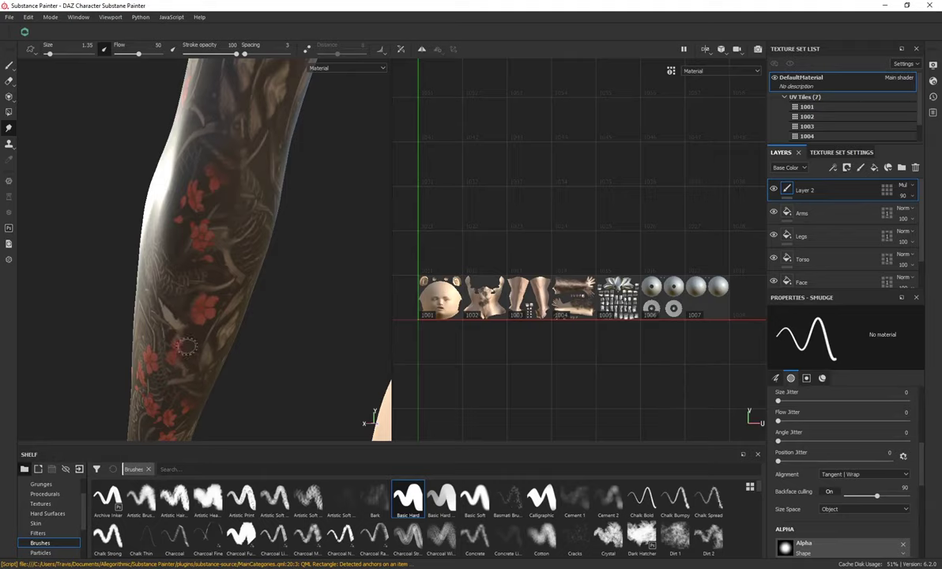
Step: Examine the smudged tattoo up close along the left forearm and elbow, and both sleeves from behind
mouse_move(232, 305)
left_mouse_down("alt")
mouse_move(249, 296)
mouse_move(214, 288)
left_mouse_up("alt")
scroll(214, 289, "up", 3)
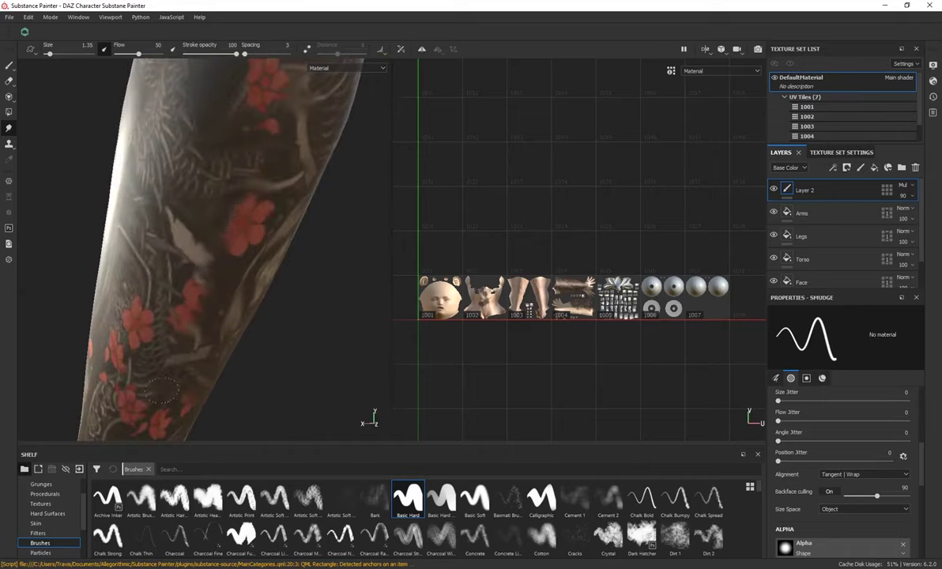
middle_click_drag(203, 237, 192, 289, "alt")
middle_click_drag(216, 180, 188, 348, "alt")
scroll(212, 264, "down", 3)
left_click_drag(241, 223, 238, 184, "alt")
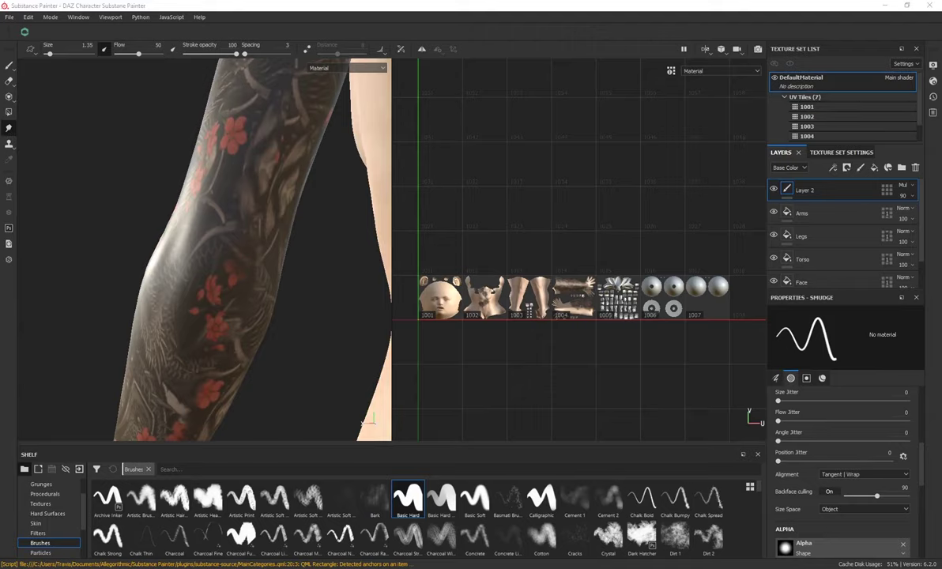
key("f")
middle_click_drag(228, 153, 222, 233, "alt")
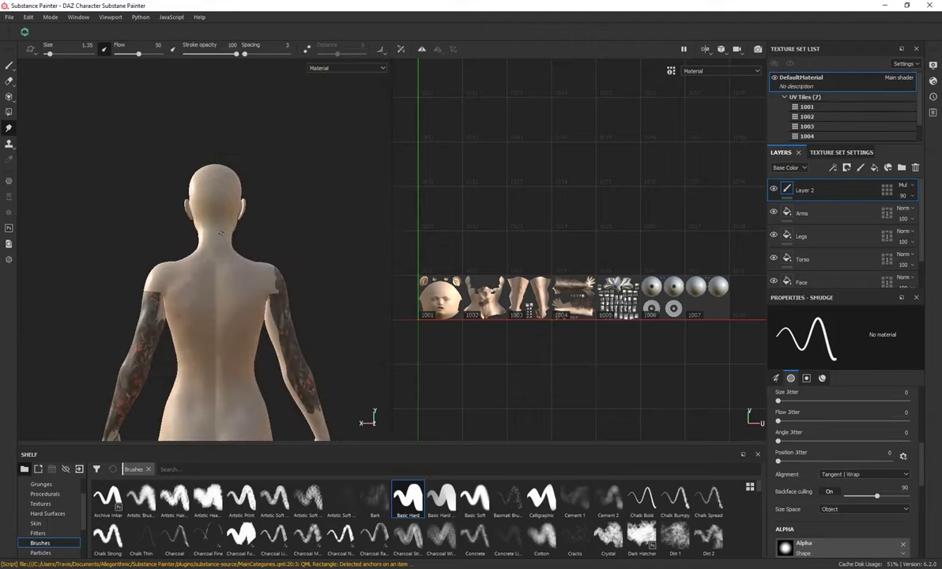
Step: Add a new paint layer above the sleeve layer, with Multiply blending and opacity 90 for the base color
right_click_drag(199, 331, 228, 281, "alt")
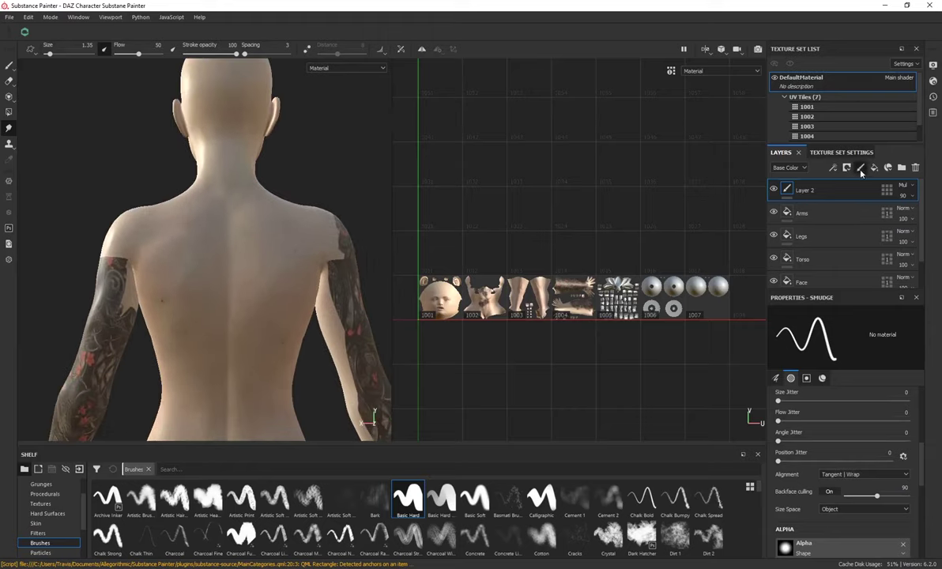
left_click(861, 172)
left_click(903, 185)
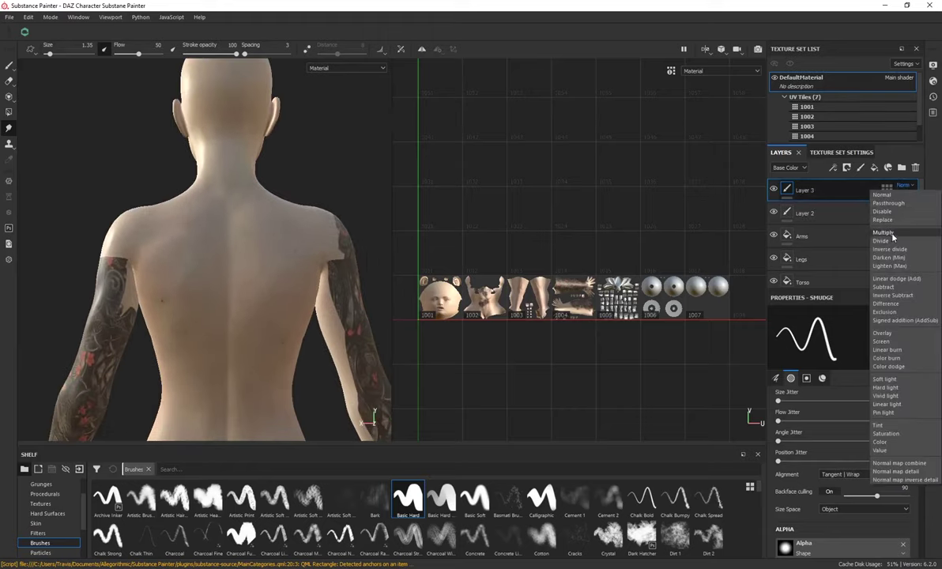
left_click(892, 235)
left_click(907, 197)
left_click_drag(926, 214, 937, 213)
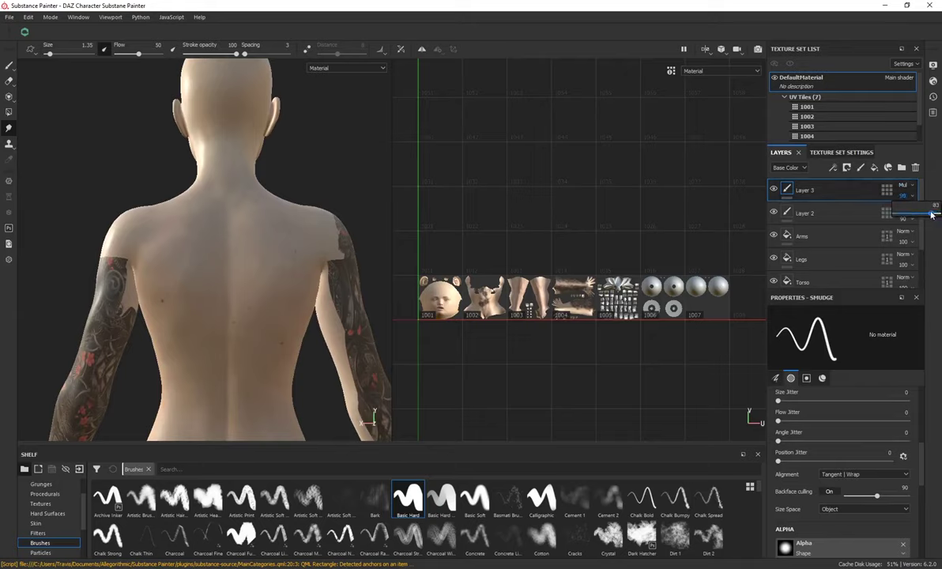
Step: Assign the Oni tattoo image from the project resources as base color for the Paint tool and for the Projection tool
scroll(40, 494, "up", 2)
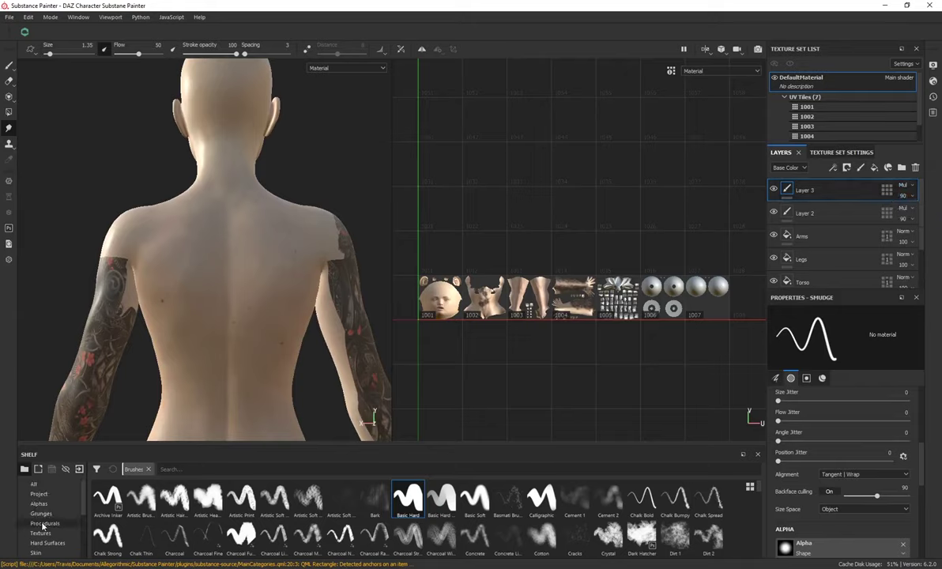
left_click(38, 494)
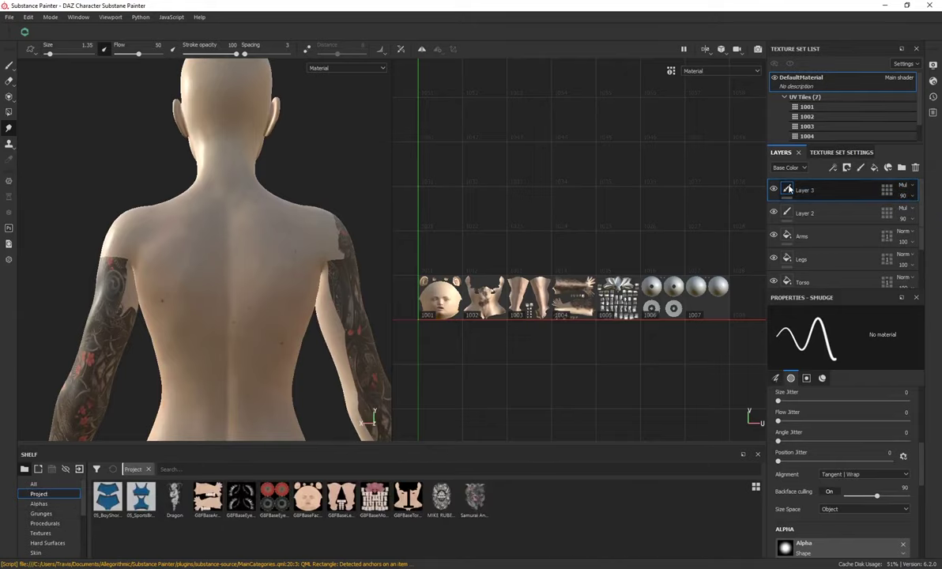
scroll(792, 481, "down", 6)
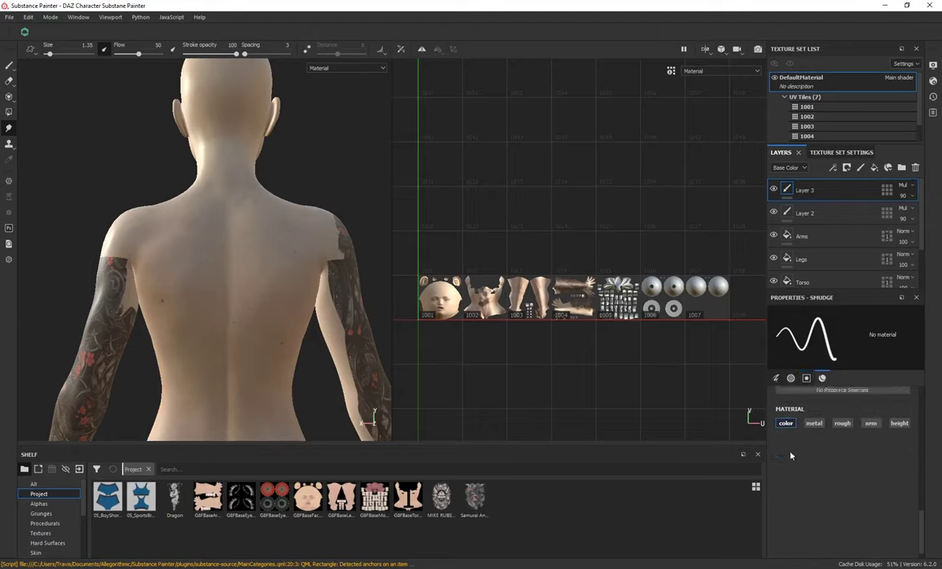
left_click(11, 68)
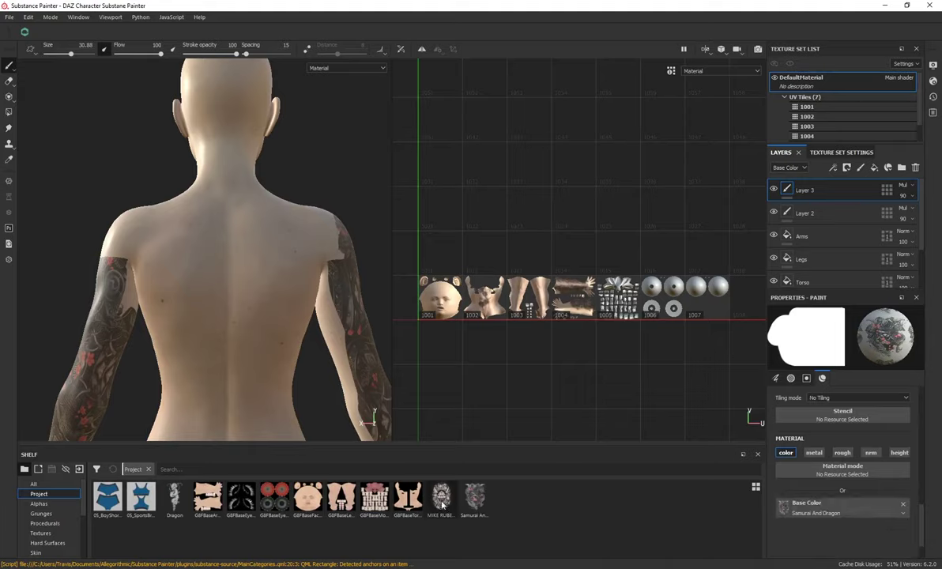
left_click_drag(442, 504, 810, 507)
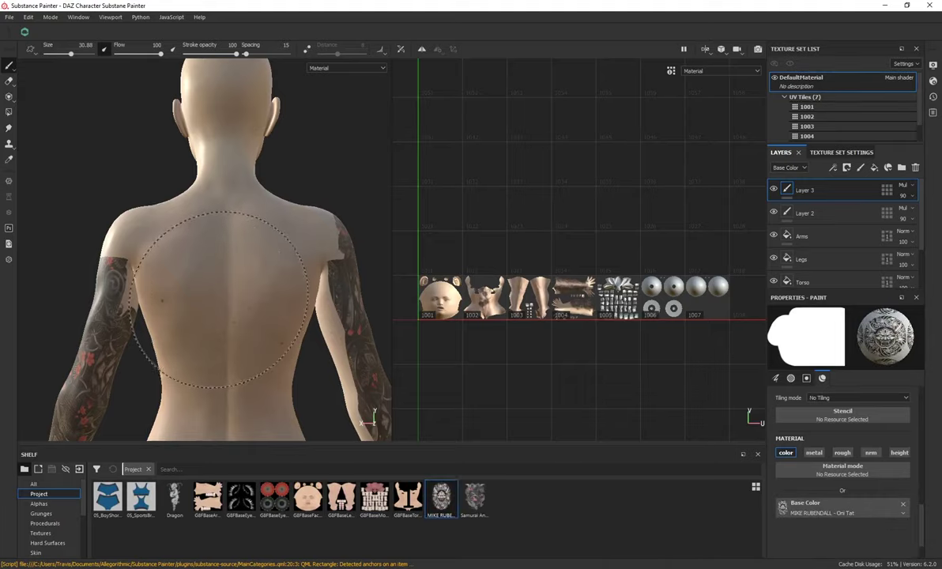
left_click(8, 98)
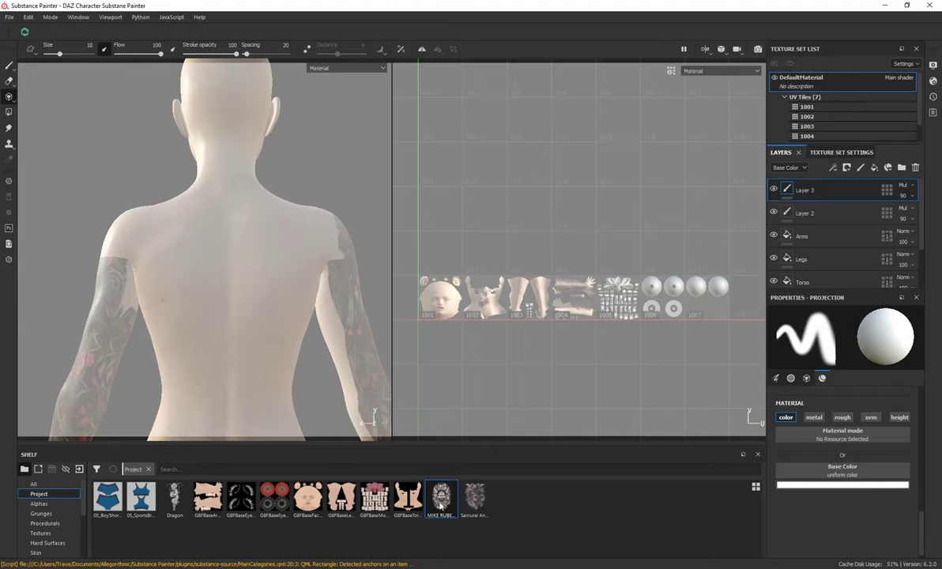
left_click_drag(442, 503, 802, 472)
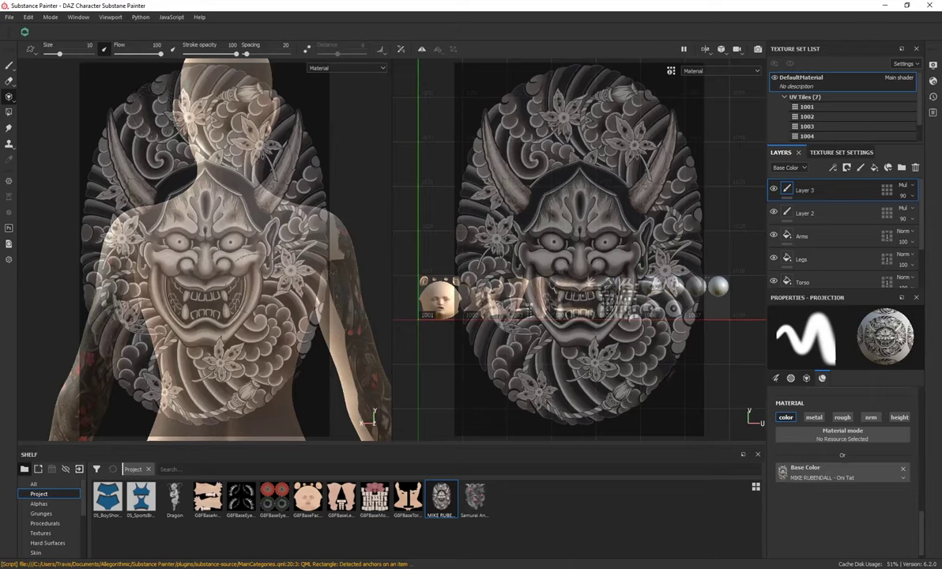
Step: Align the character's back with the projected Oni image so it fills the area down to the waist, and paint the whole tattoo onto the skin
scroll(202, 245, "up", 5)
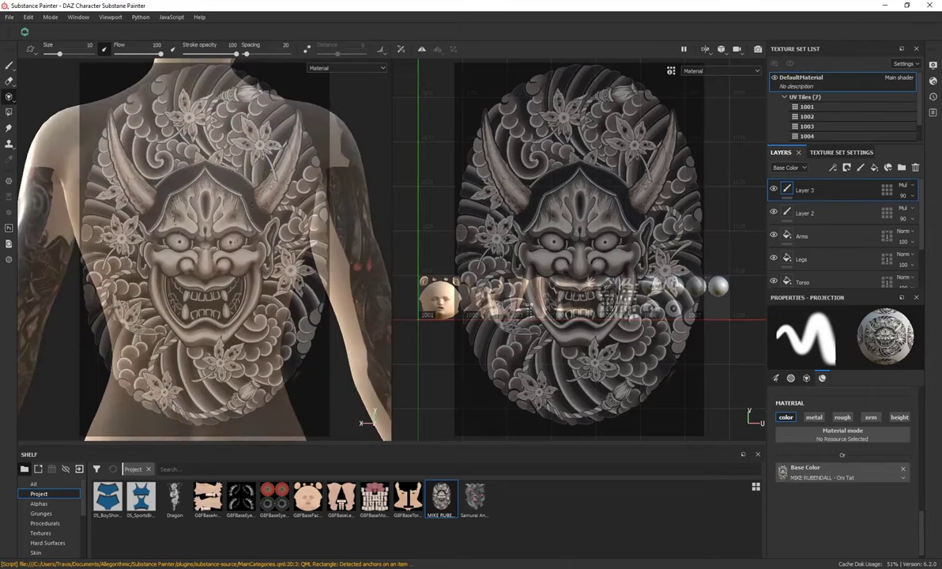
scroll(217, 228, "up", 2)
scroll(217, 228, "down", 3)
scroll(217, 228, "up", 1)
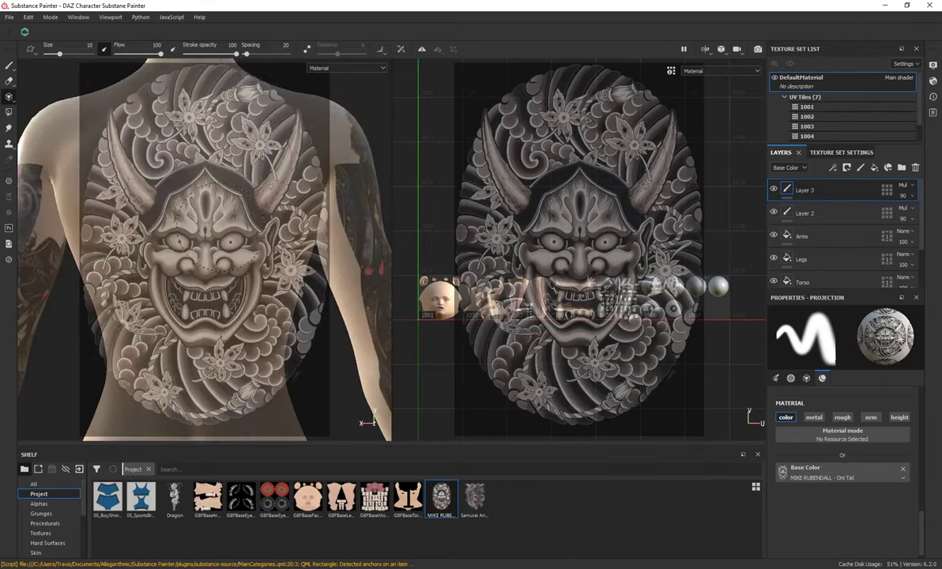
middle_click_drag(197, 211, 218, 225, "alt")
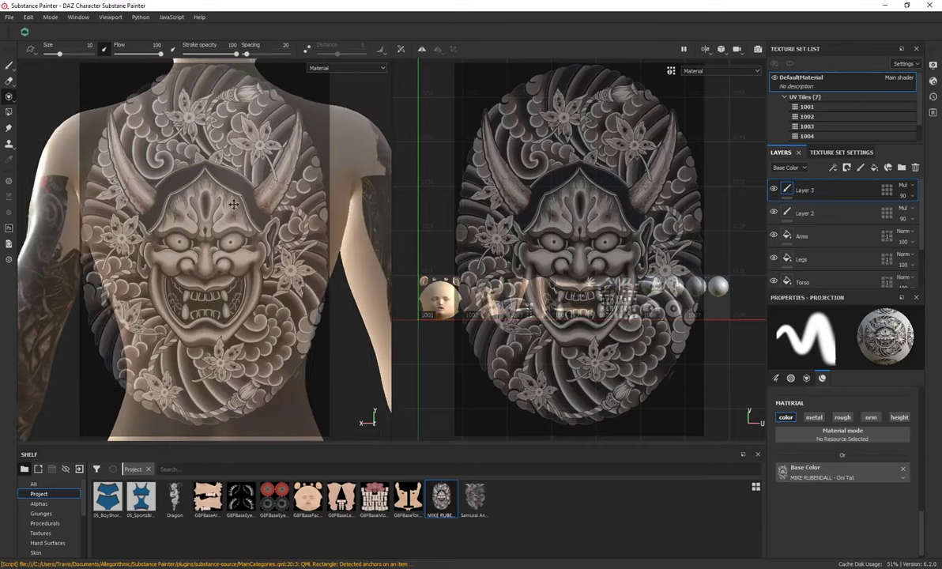
scroll(193, 209, "up", 3)
scroll(192, 184, "up", 2)
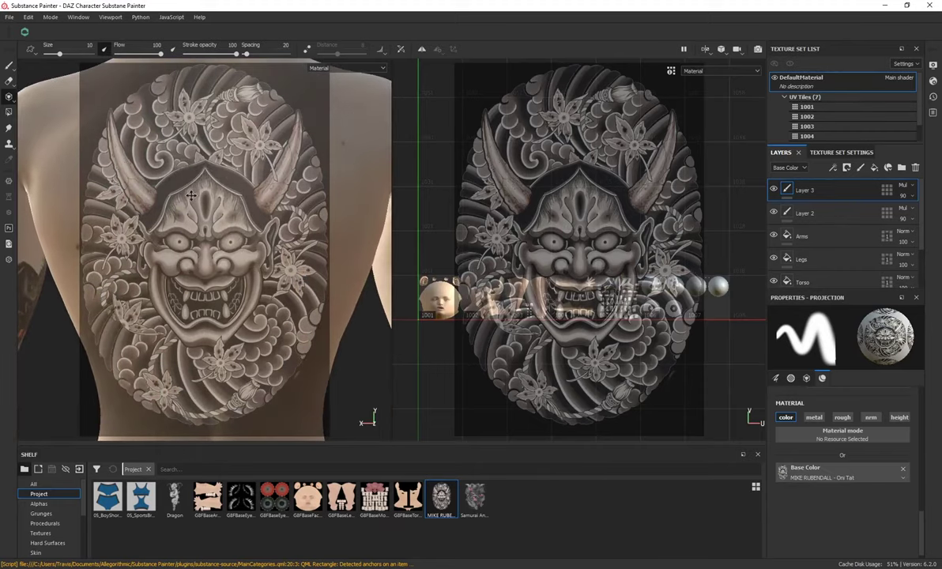
middle_click_drag(197, 192, 190, 182, "alt")
scroll(189, 182, "up", 1)
scroll(189, 181, "down", 1)
scroll(190, 181, "up", 1)
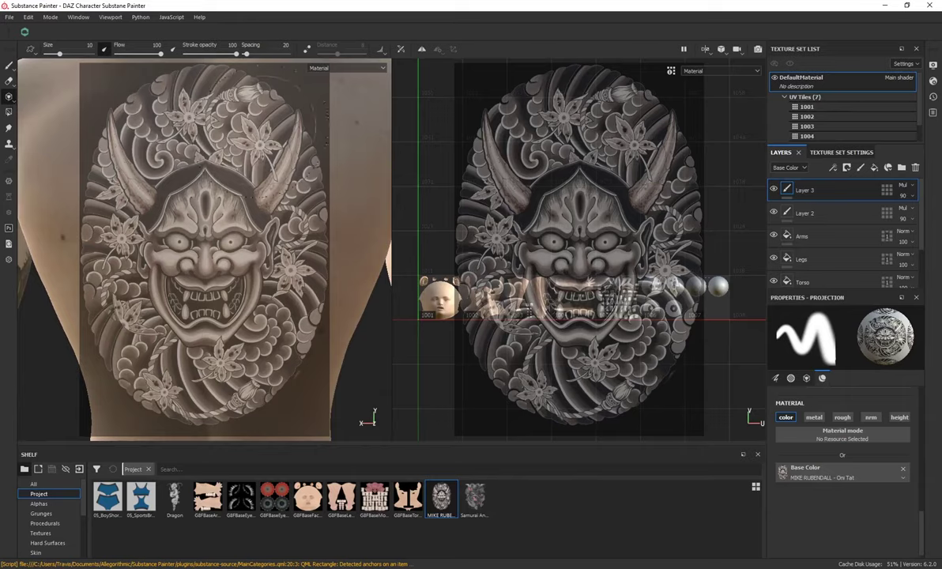
mouse_move(235, 96)
left_mouse_down()
mouse_move(215, 93)
mouse_move(190, 177)
mouse_move(198, 207)
mouse_move(156, 400)
mouse_move(292, 181)
mouse_move(198, 331)
mouse_move(300, 205)
mouse_move(93, 237)
left_mouse_up()
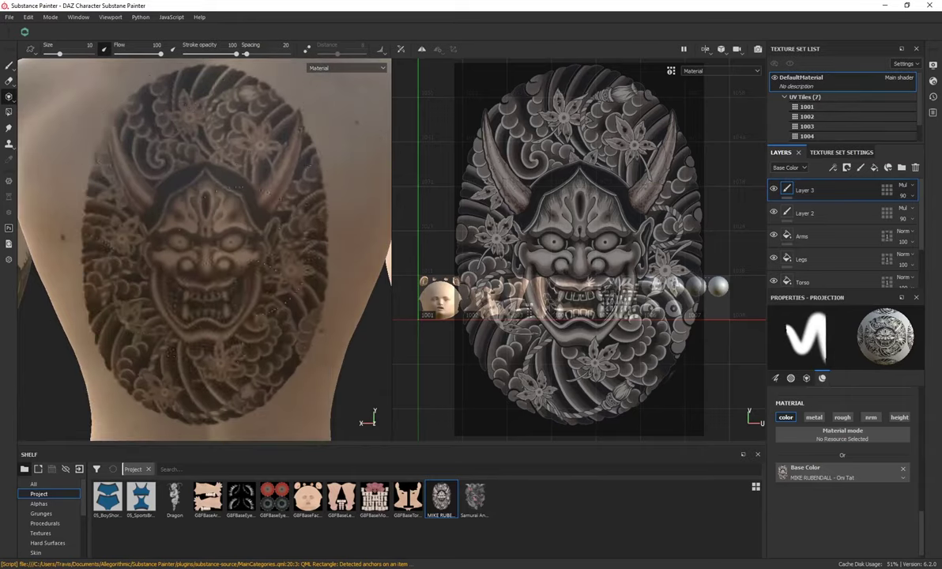
left_click_drag(95, 166, 125, 130)
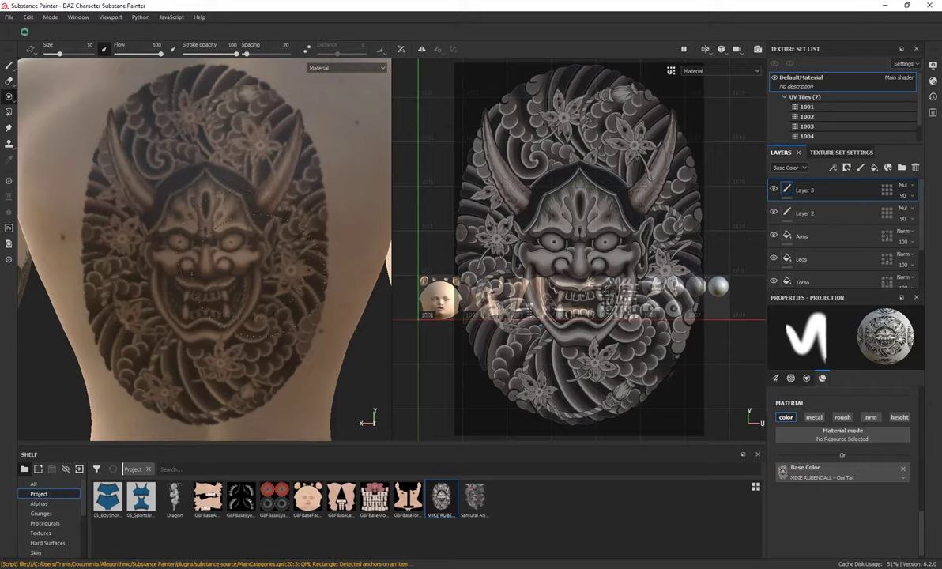
left_click_drag(255, 254, 314, 204)
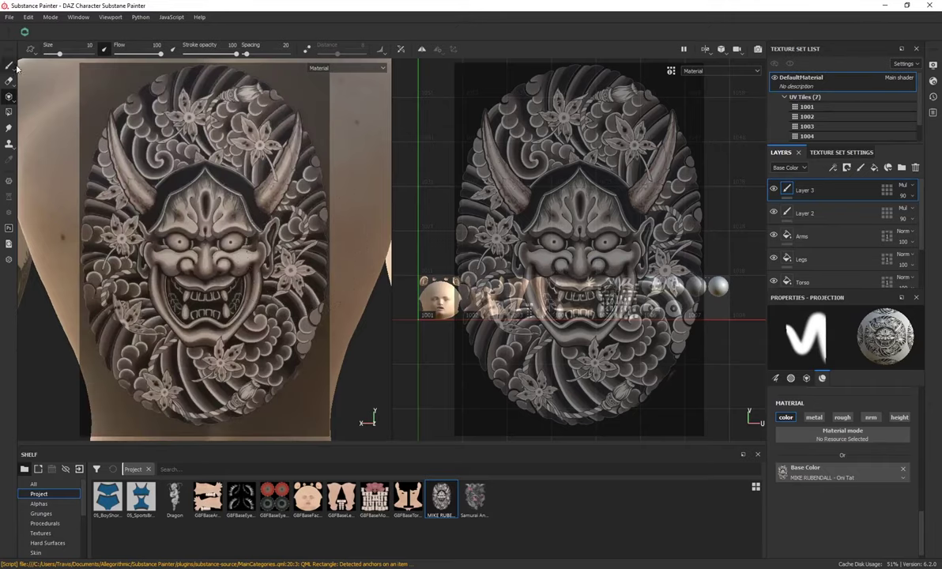
Step: Return to the Paint tool and examine the Oni back tattoo from several angles and distances
key("1")
scroll(264, 205, "down", 5)
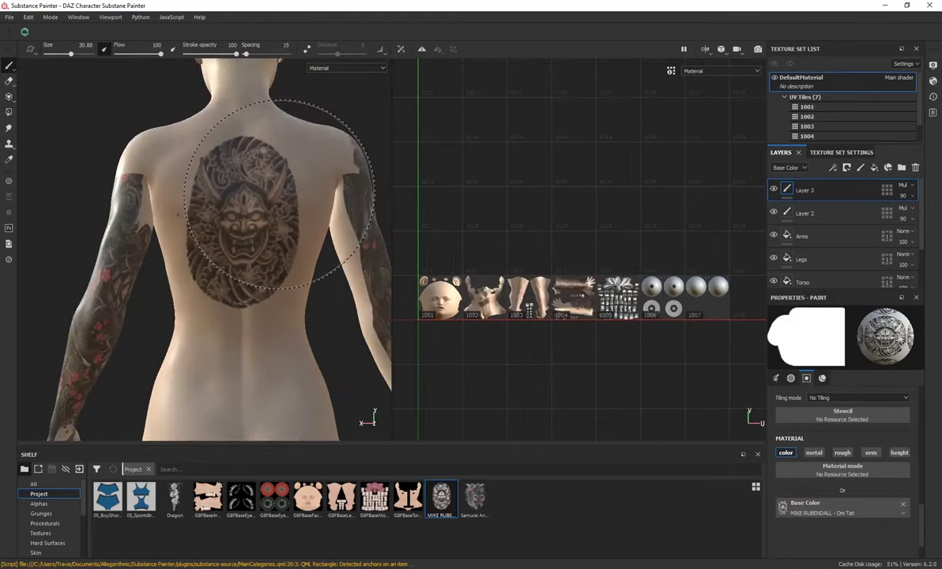
left_click_drag(268, 198, 178, 191, "alt")
scroll(245, 189, "up", 4)
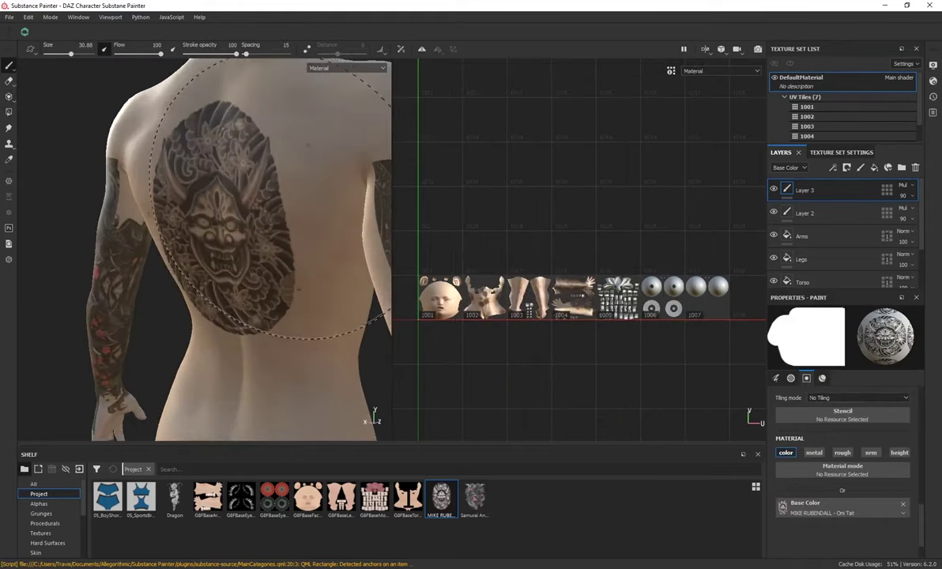
scroll(247, 207, "down", 4)
mouse_move(247, 207)
left_mouse_down("alt")
mouse_move(316, 208)
mouse_move(241, 212)
left_mouse_up("alt")
scroll(233, 237, "up", 3)
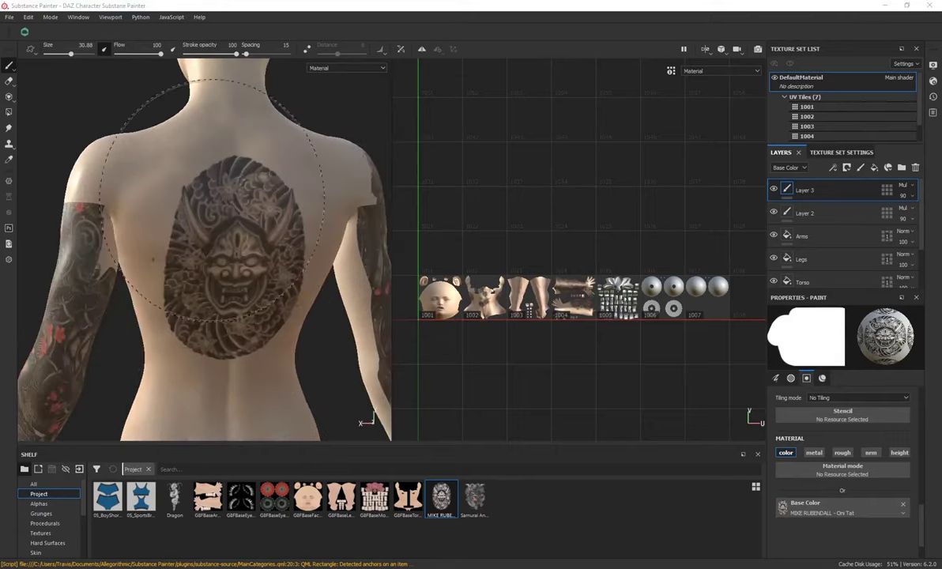
left_click_drag(267, 127, 229, 130, "alt")
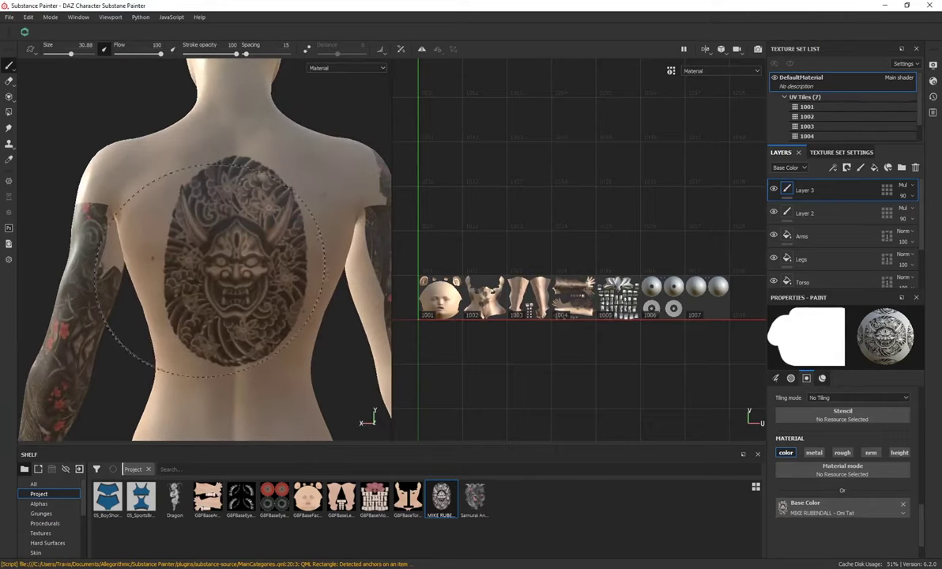
Step: Add a fill layer above the Oni tattoo's paint layer and give it a black mask
left_click(874, 168)
right_click(806, 192)
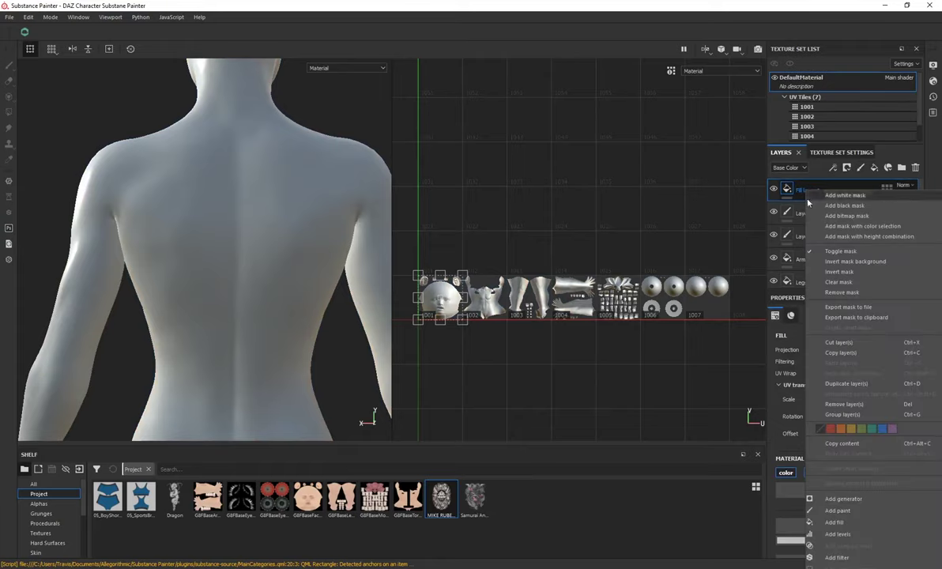
left_click(813, 198)
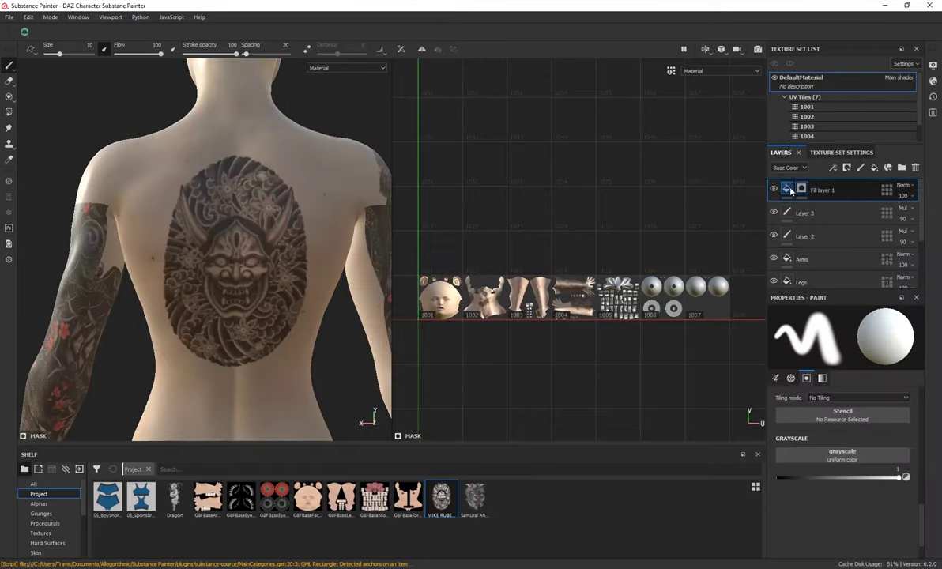
Step: Set the fill layer's base color to a saturated red (0.608, 0.028, 0.028) and its blending mode to Multiply
left_click(787, 189)
left_click(828, 541)
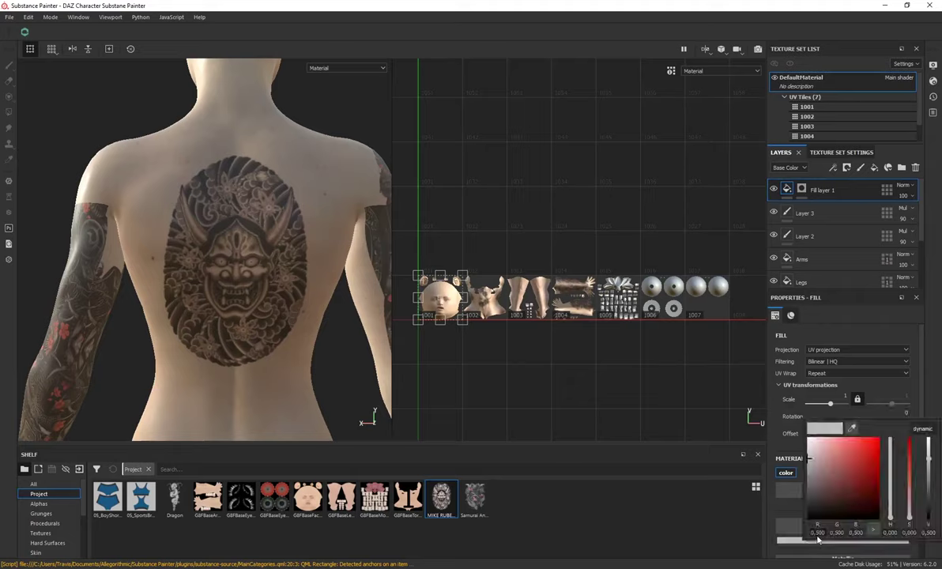
left_click_drag(856, 456, 861, 453)
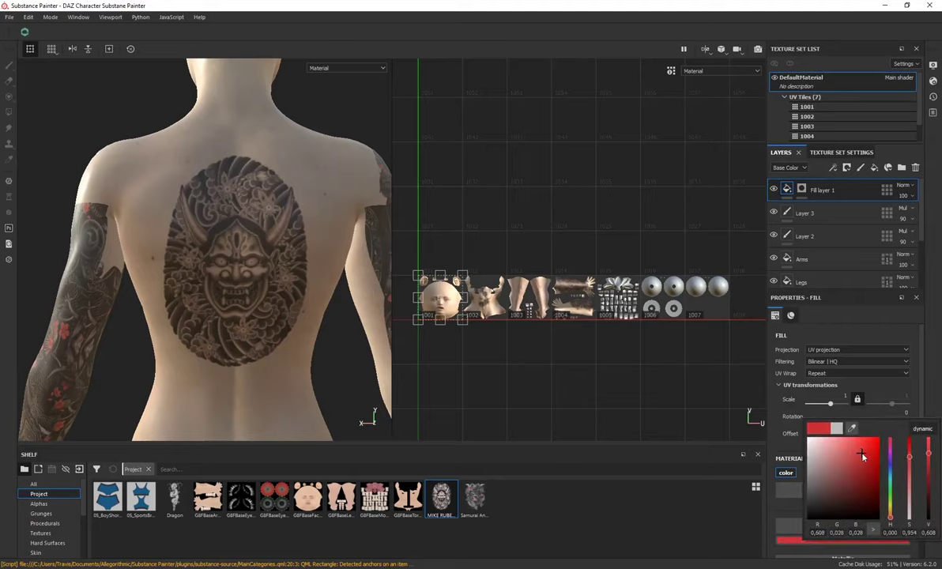
left_click(902, 188)
left_click(904, 241)
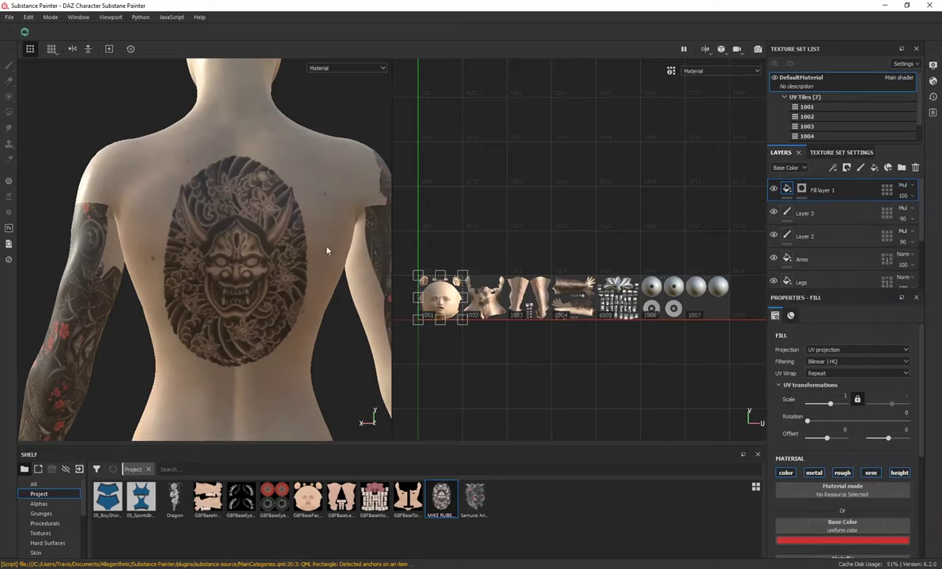
Step: Paint the Oni's two eyes into the fill layer's mask with a 1.35 brush, and lower the layer's base color opacity to 92
scroll(327, 251, "up", 5)
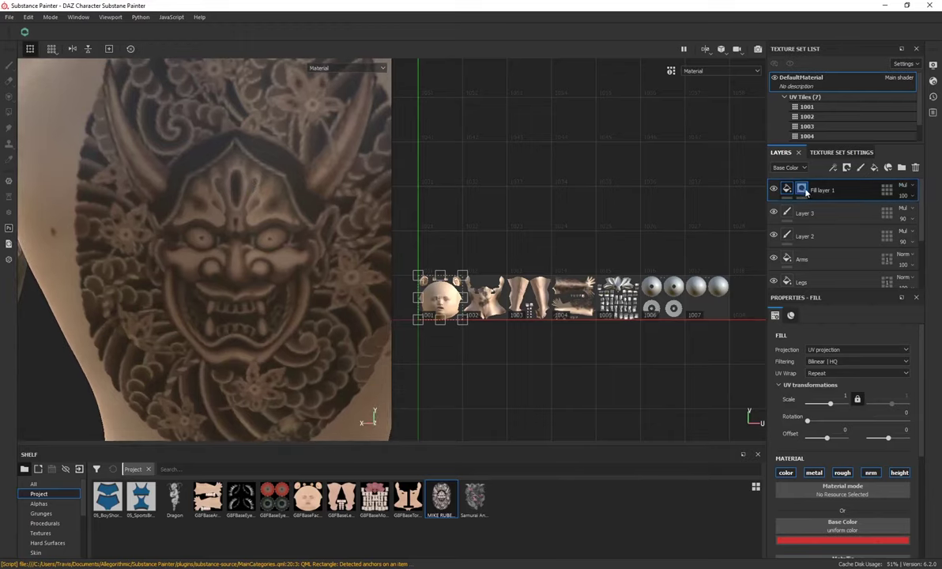
left_click(803, 189)
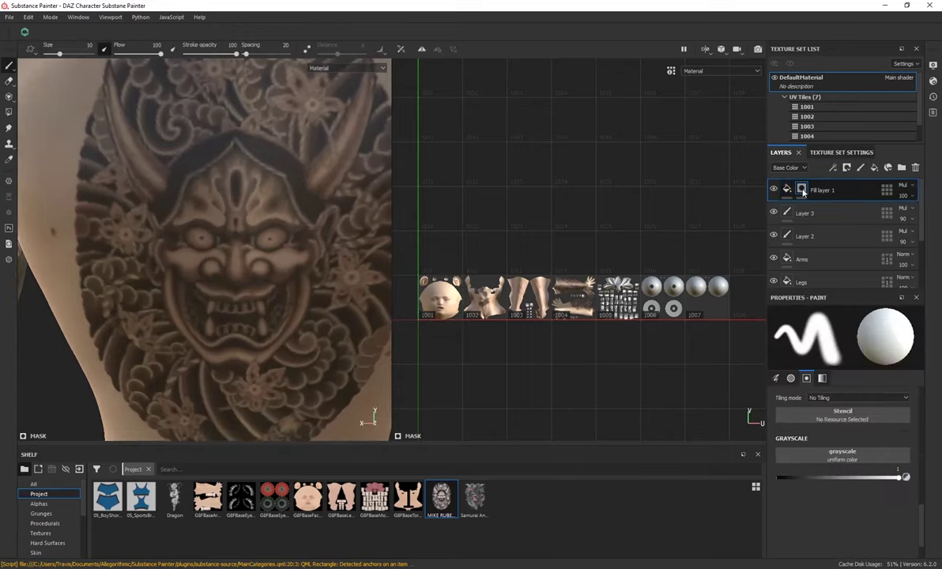
right_click_drag(214, 247, 195, 234, "ctrl")
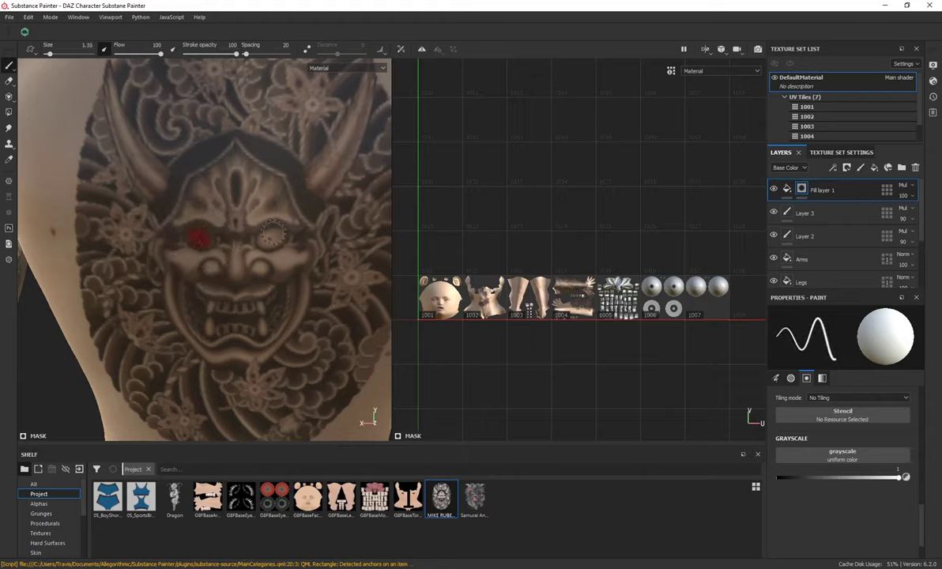
left_click_drag(273, 233, 267, 240)
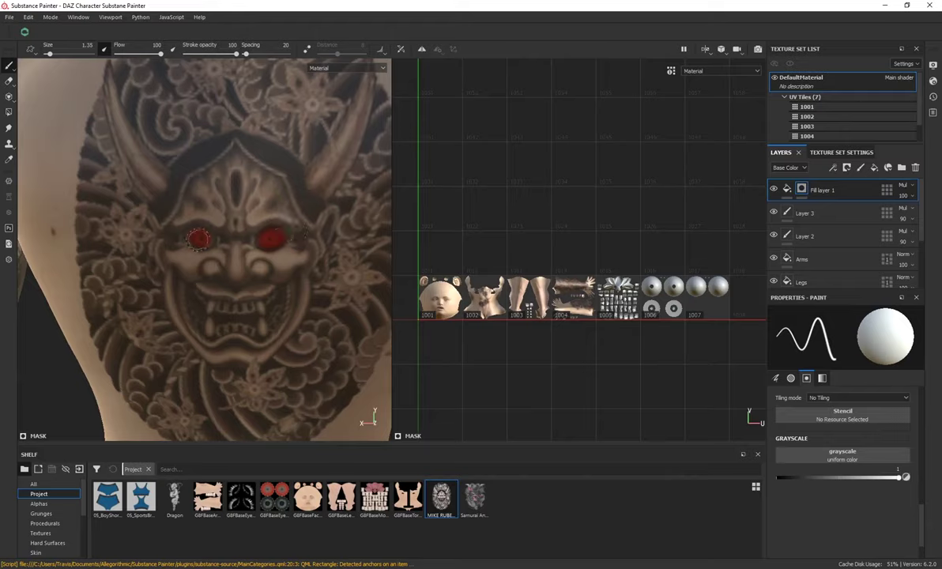
left_click_drag(342, 212, 281, 215, "alt")
scroll(278, 228, "up", 4)
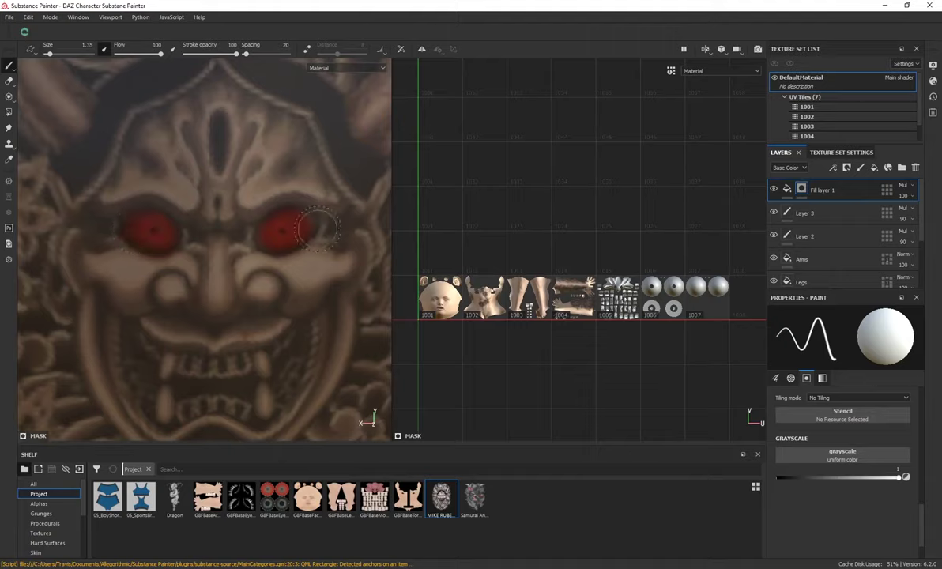
left_click(904, 197)
mouse_move(938, 212)
left_mouse_down()
mouse_move(903, 216)
mouse_move(935, 224)
left_mouse_up()
Step: Paint both of the Oni's horns red in the mask, and erase the spill beside the horn with a 2.44 eraser
scroll(214, 141, "down", 4)
left_click_drag(131, 182, 270, 194, "alt")
middle_click_drag(269, 193, 276, 237, "alt")
left_click_drag(138, 199, 92, 83)
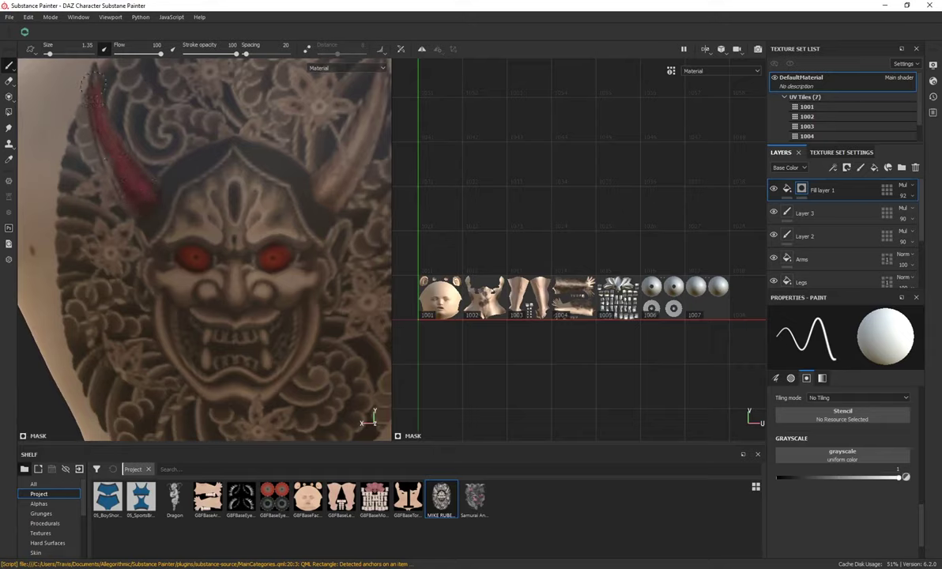
mouse_move(352, 146)
left_mouse_down()
mouse_move(332, 155)
mouse_move(325, 190)
mouse_move(371, 95)
mouse_move(363, 158)
left_mouse_up()
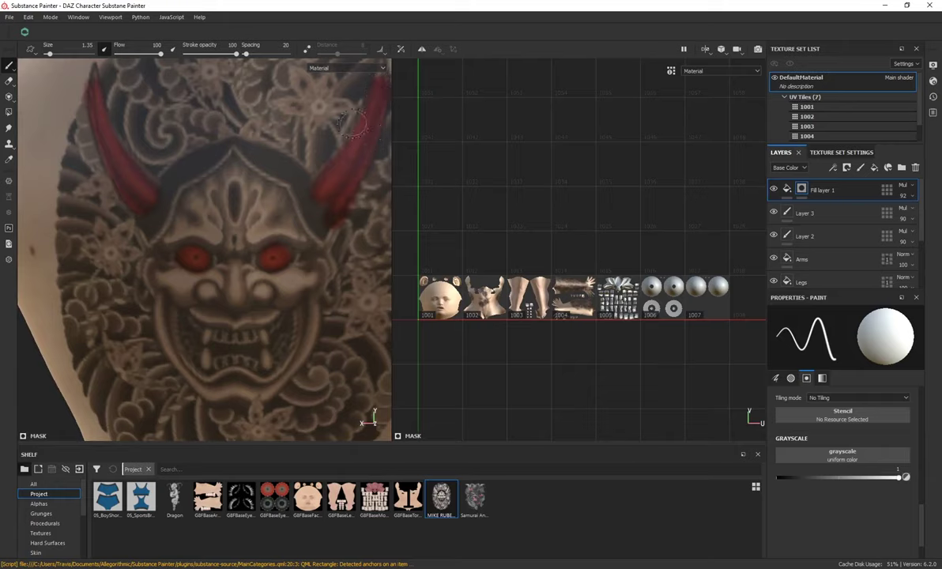
scroll(352, 122, "down", 2)
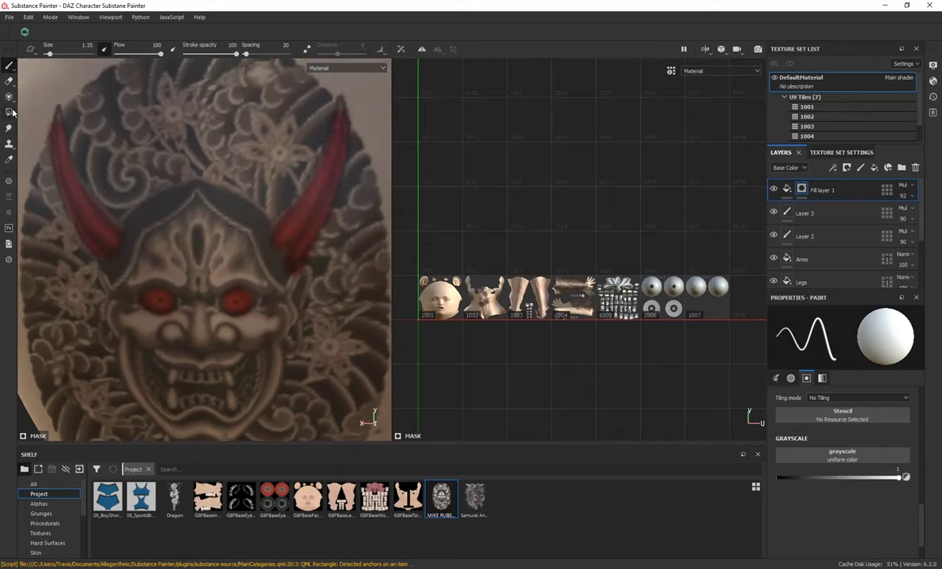
key("e")
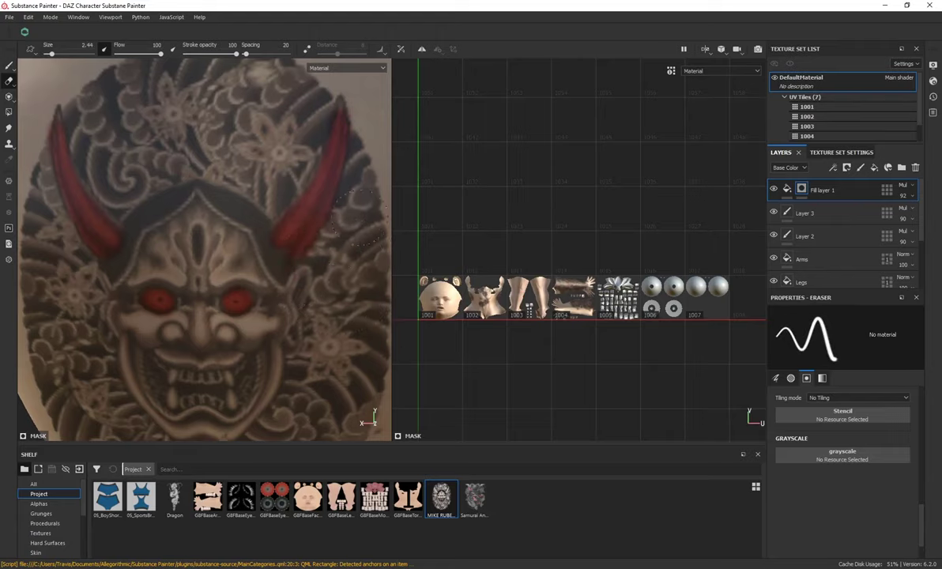
Step: Compare the whole back tattoo with the red fill layer hidden and shown
scroll(224, 246, "down", 5)
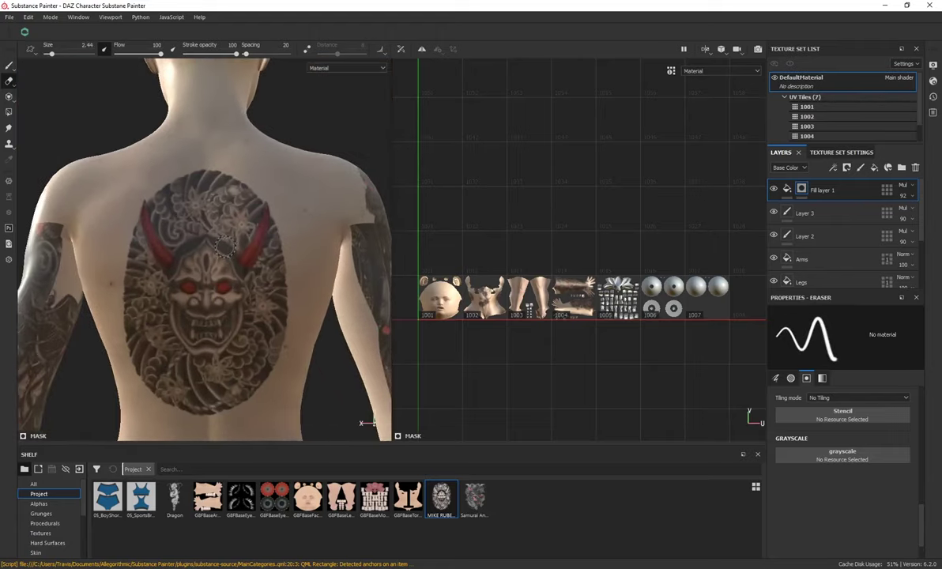
scroll(224, 246, "down", 3)
scroll(214, 265, "up", 1)
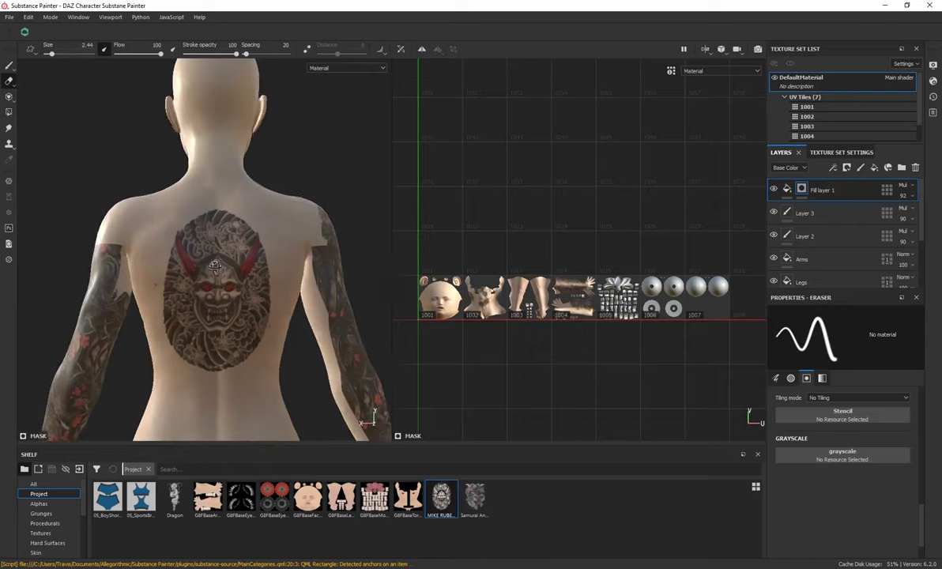
left_click(773, 190)
left_click(773, 189)
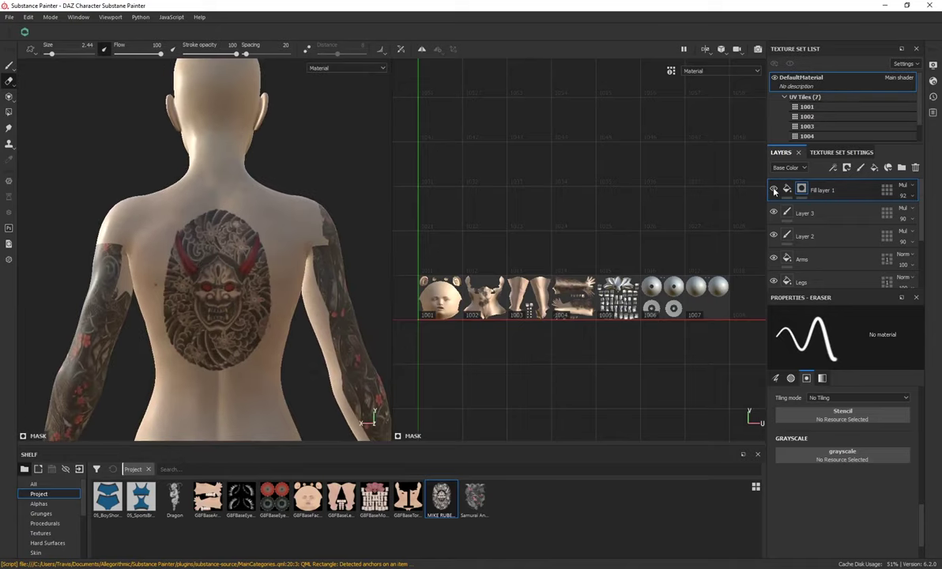
left_click(773, 189)
left_click(773, 189)
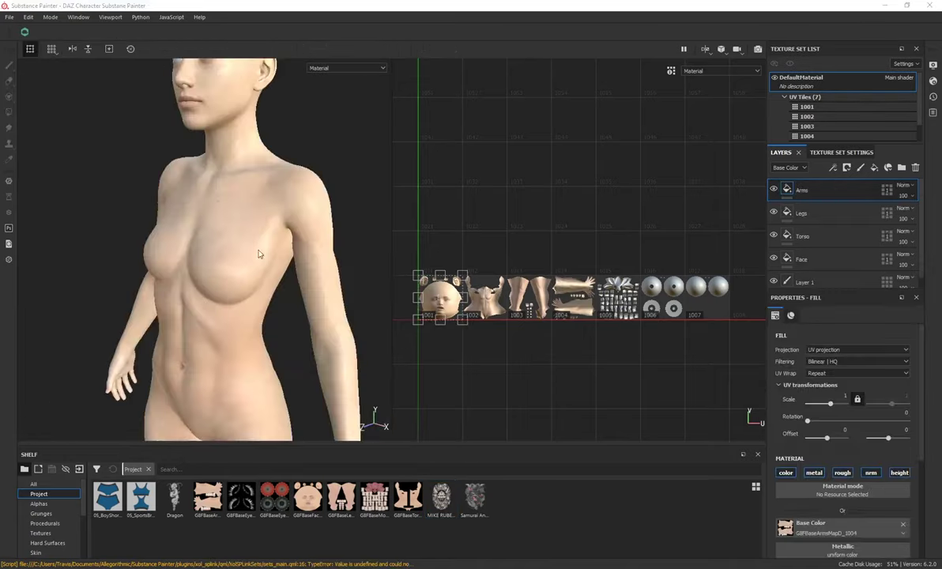
Step: Add a paint layer above the Arms layer and assign the Dragon image as the brush's base color
left_click_drag(257, 253, 138, 190, "alt")
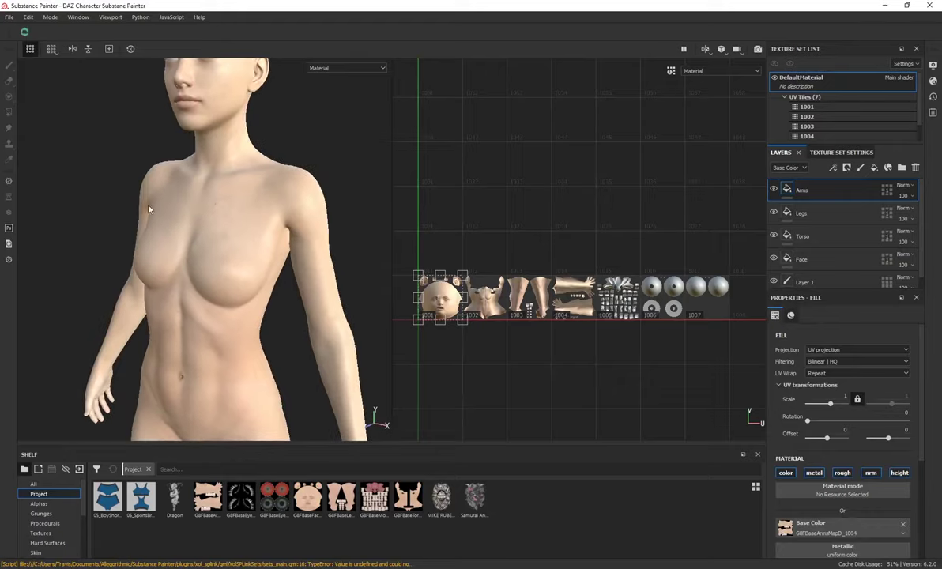
left_click(860, 168)
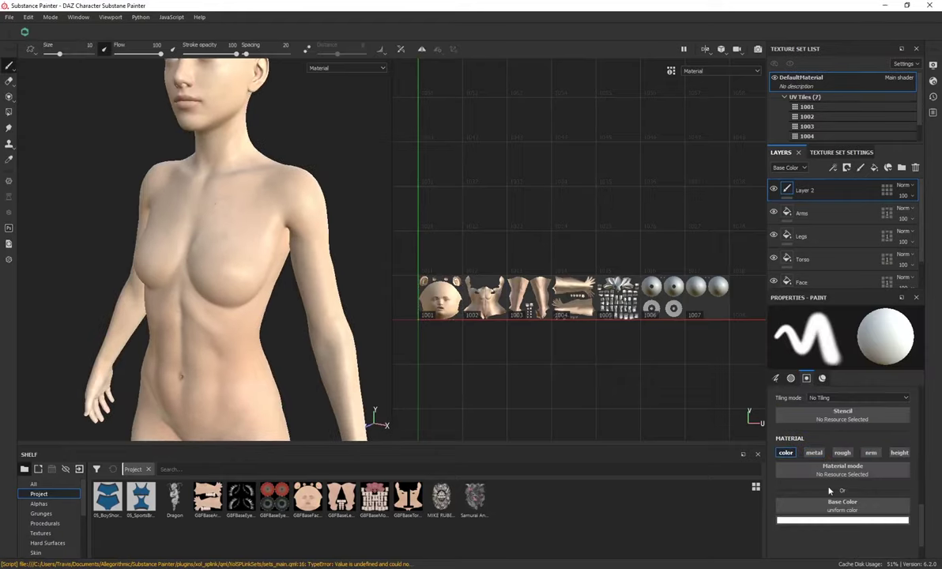
left_click_drag(174, 496, 841, 507)
Step: Turn the character side-on to the upper arm and choose the Basic Hard brush preset for painting
left_click_drag(323, 203, 234, 197, "alt")
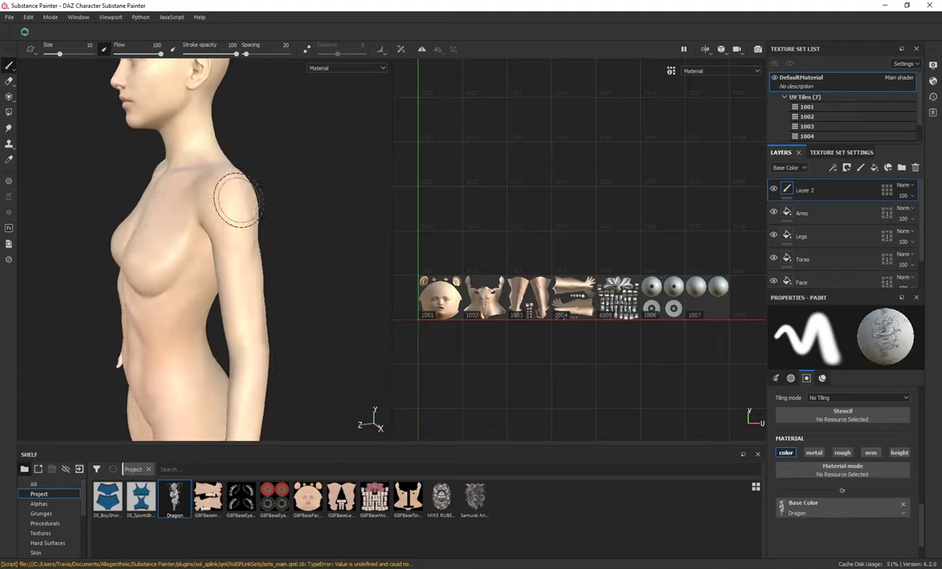
left_click_drag(322, 230, 261, 230, "alt")
scroll(774, 460, "up", 8)
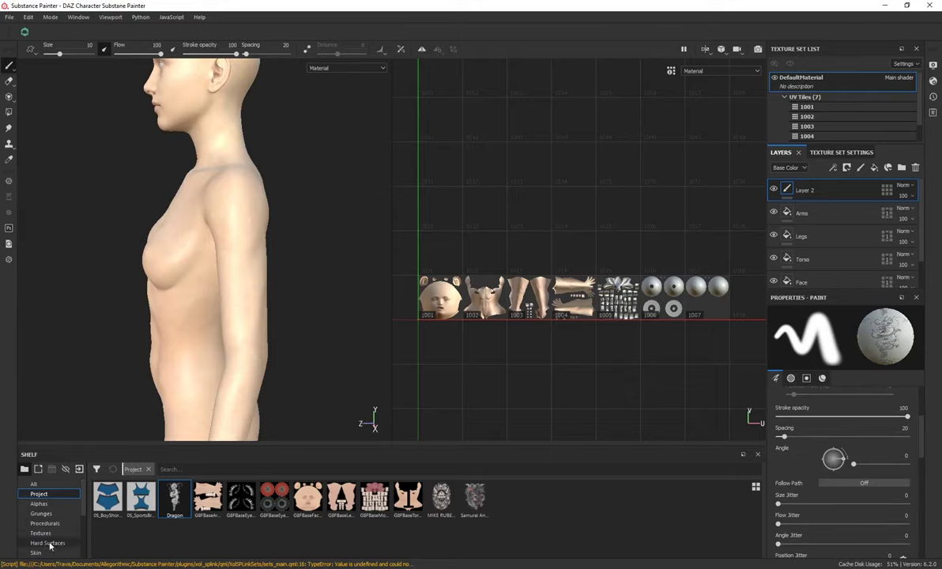
scroll(46, 514, "down", 2)
left_click(40, 512)
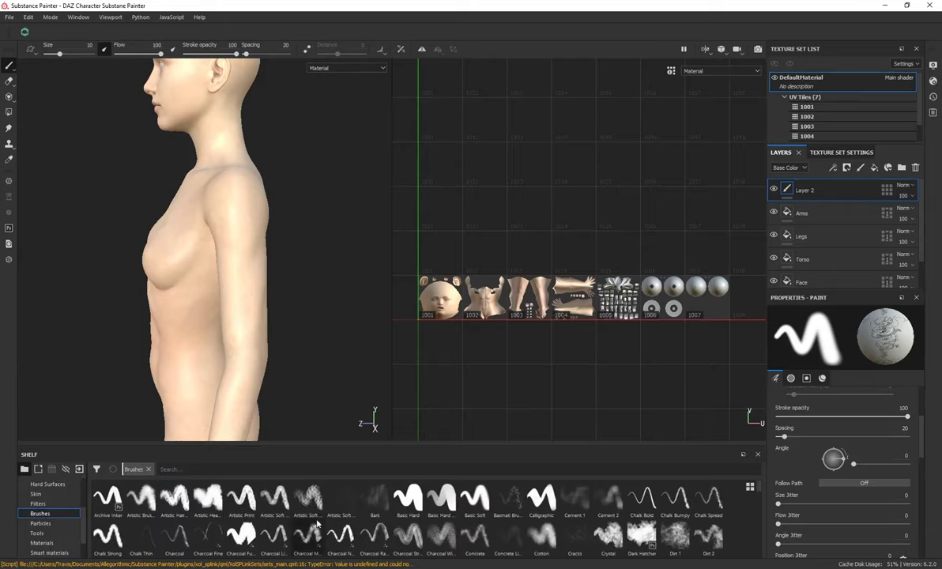
left_click(410, 499)
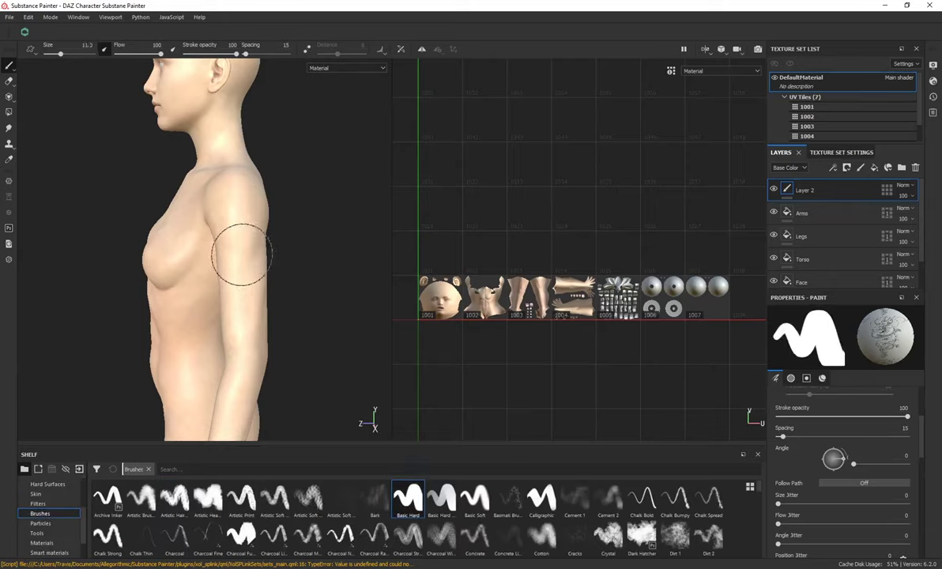
Step: Try stamping the Dragon image on the upper arm without brush rotation, and undo the stamp
left_click(239, 228)
left_click_drag(225, 187, 239, 222, "alt")
left_click_drag(130, 222, 162, 233, "alt")
key("ctrl+z")
Step: Try stamping the Dragon on the upper arm and chest with the brush angle at 58, and undo the stamps
left_click_drag(845, 459, 838, 449)
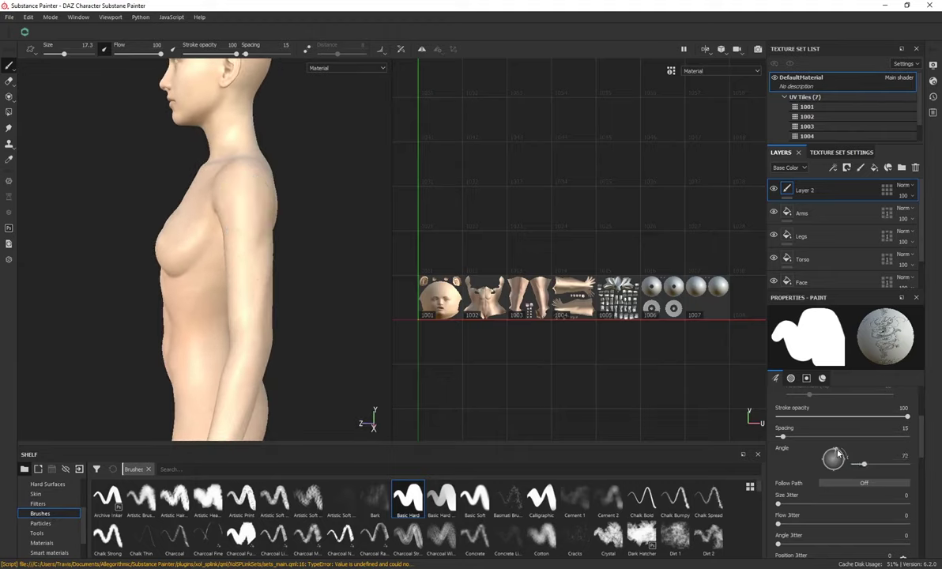
left_click(255, 215)
left_click_drag(257, 217, 170, 218, "alt")
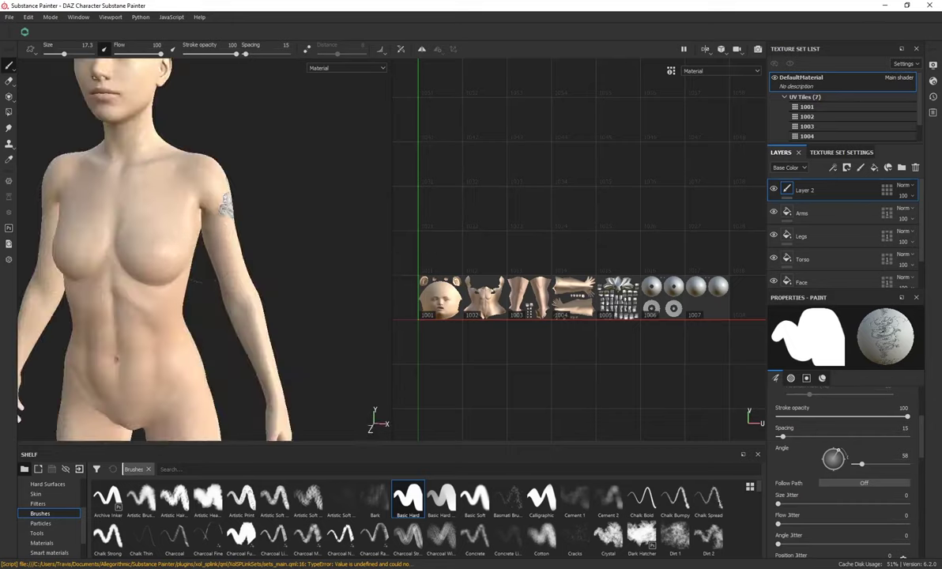
middle_click_drag(170, 218, 258, 182, "alt")
left_click(257, 180)
left_click_drag(257, 180, 233, 182, "alt")
key("ctrl+z")
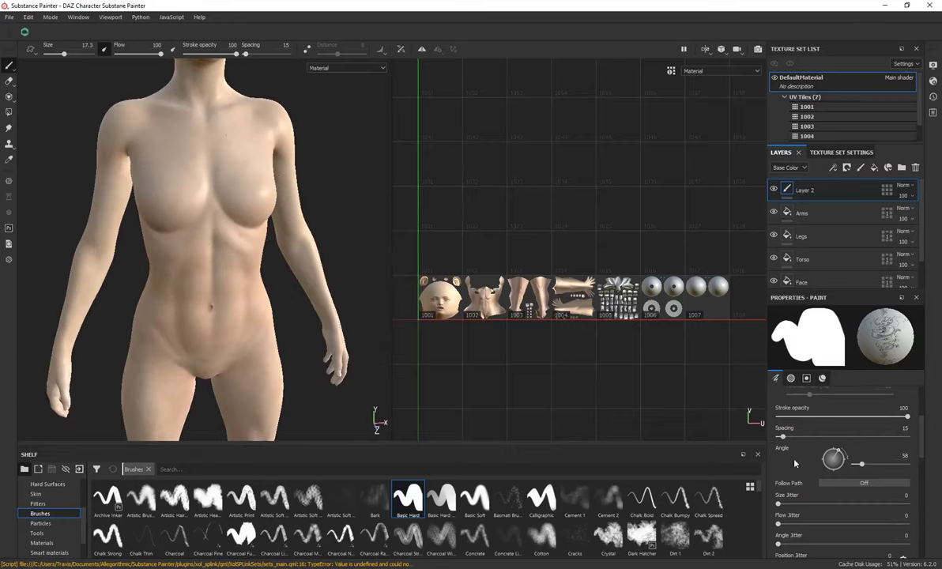
Step: Reset the brush angle to 0, try an upright Dragon stamp on the character's left chest, and undo it
left_click(897, 454)
type("0")
key("Return")
left_click(251, 158)
left_click_drag(336, 183, 295, 179, "alt")
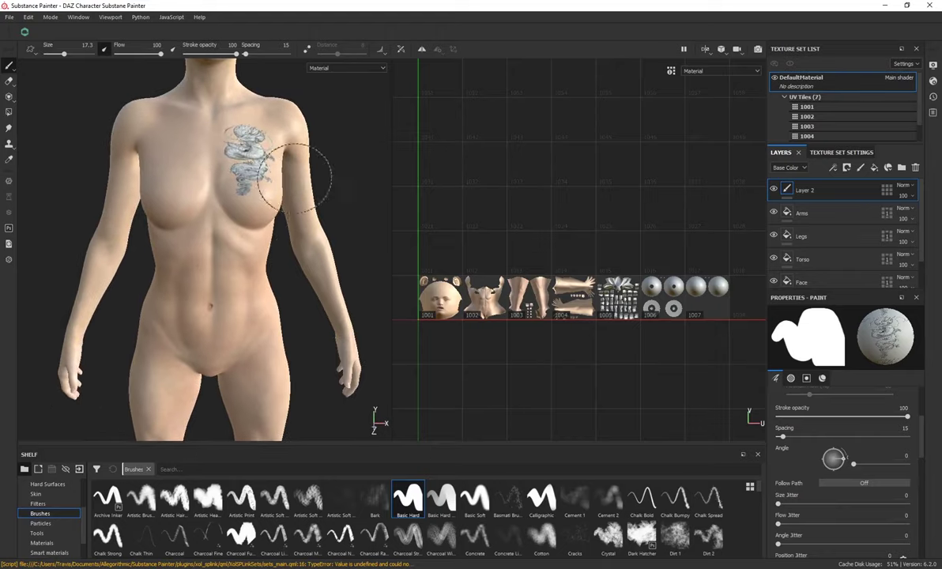
scroll(237, 179, "up", 6)
key("ctrl+z")
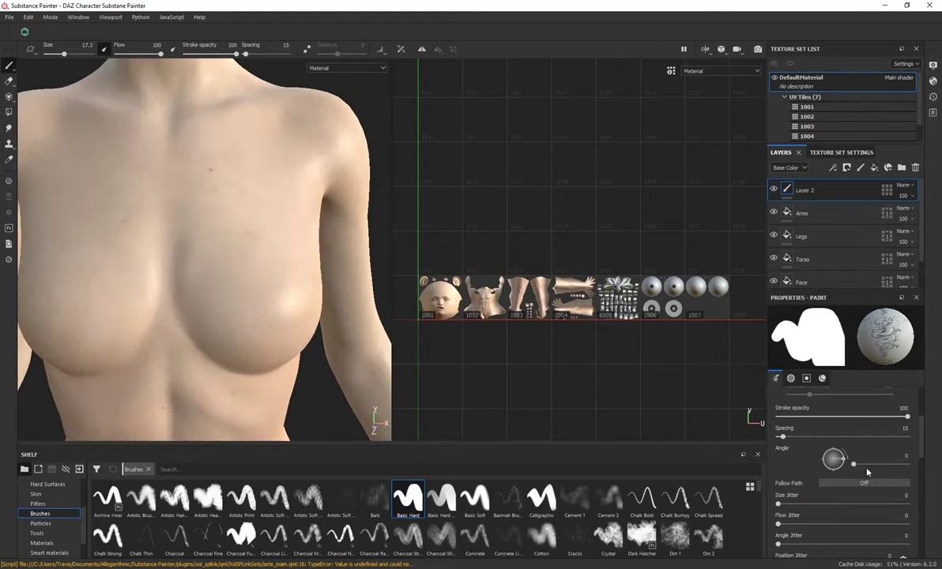
Step: Set the brush angle to 39, stamp the Dragon on the character's left chest, and inspect its sharpness up close
left_click_drag(852, 466, 859, 463)
left_click(241, 220)
scroll(242, 213, "up", 3)
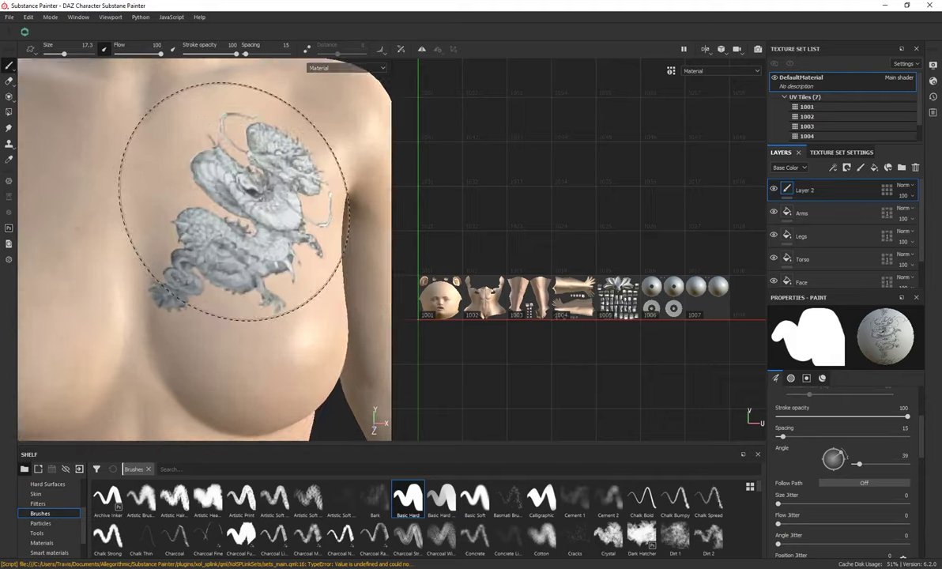
scroll(243, 214, "down", 4)
left_click_drag(248, 227, 235, 197, "alt")
scroll(245, 183, "up", 3)
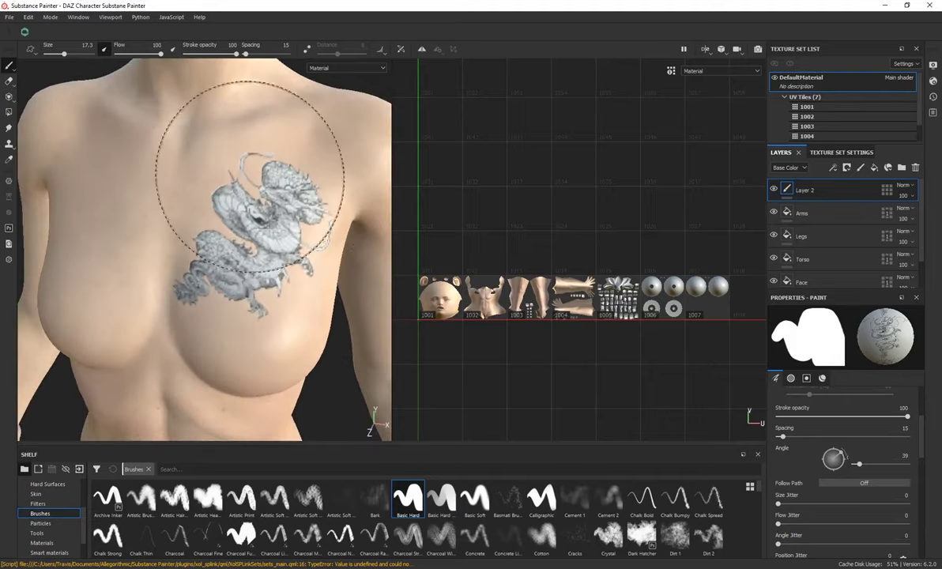
left_click_drag(261, 242, 190, 185, "alt")
scroll(193, 183, "up", 3)
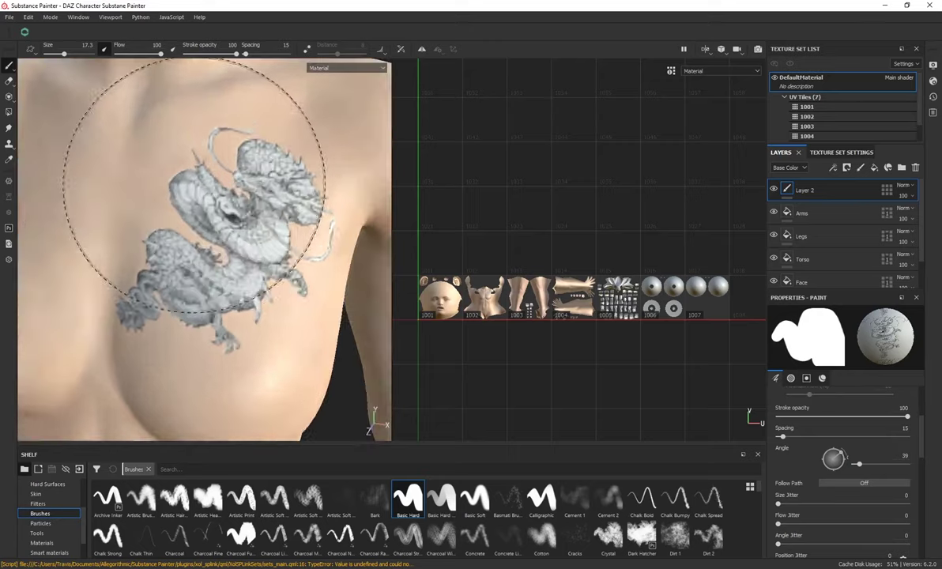
scroll(206, 193, "down", 3)
middle_click_drag(212, 206, 230, 219, "alt")
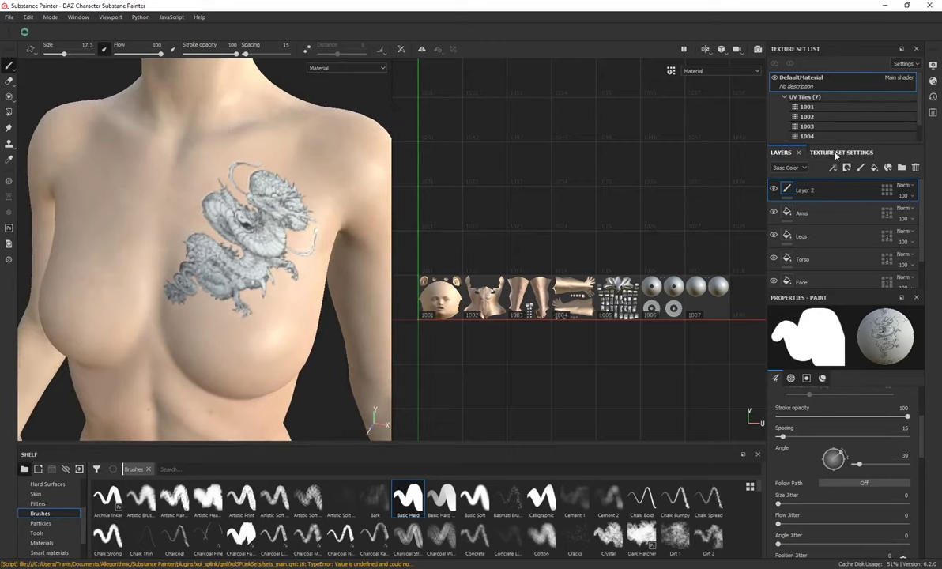
Step: Set the texture set's size to 4096 and inspect the chest Dragon's sharpness up close
left_click(835, 156)
left_click(780, 151)
left_click(834, 154)
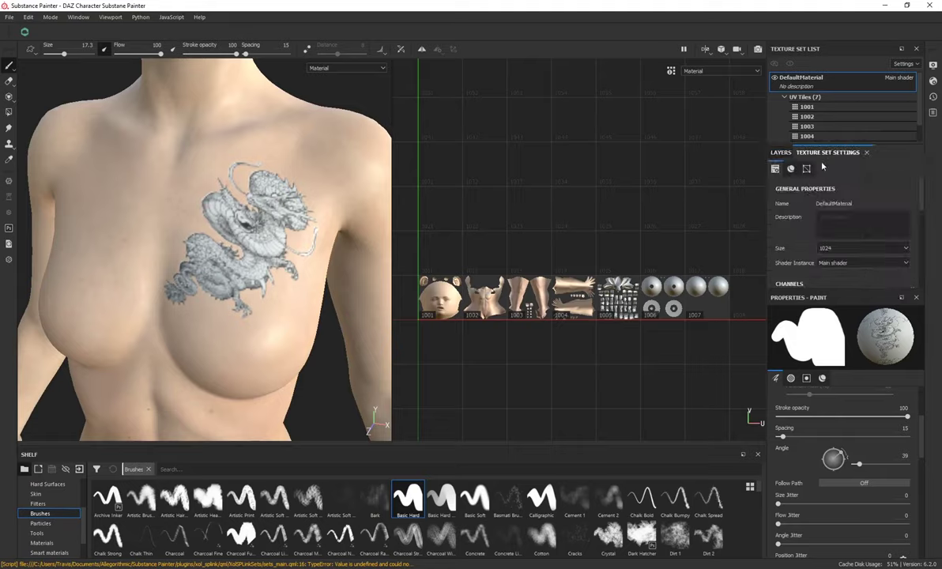
left_click(835, 250)
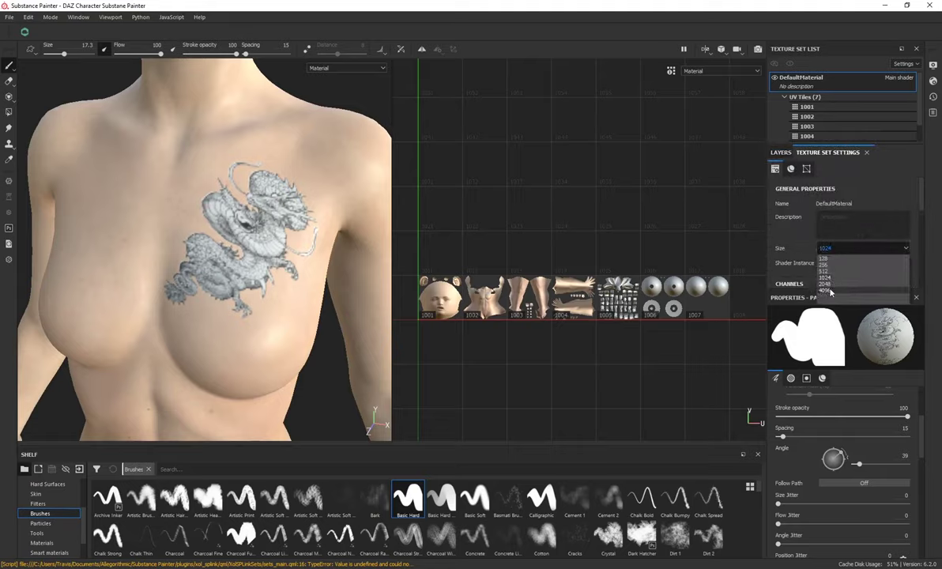
left_click(781, 153)
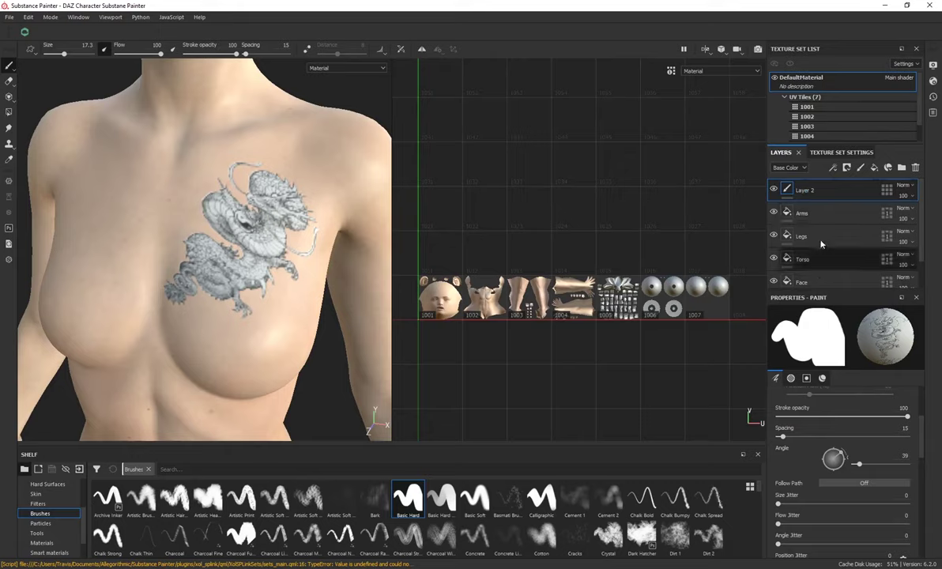
left_click(831, 153)
left_click(845, 249)
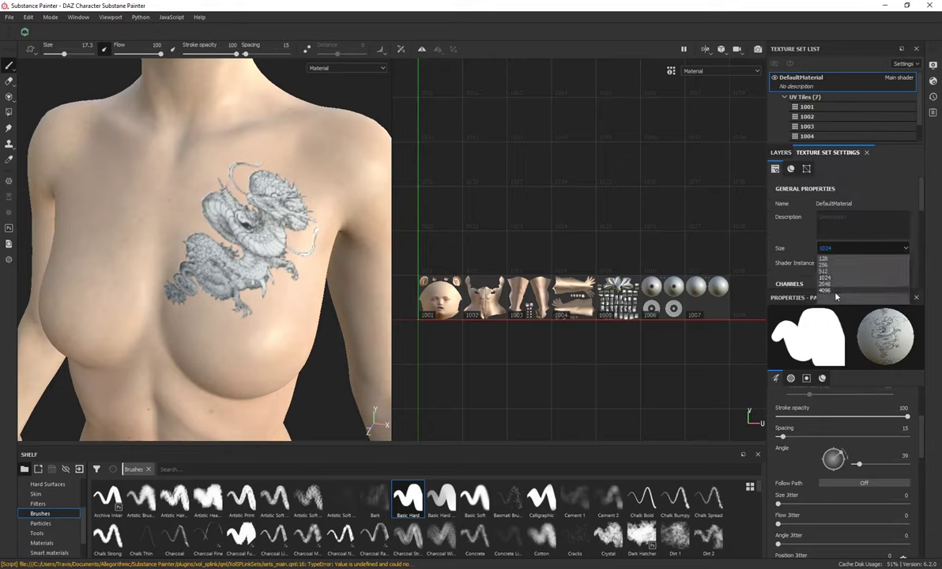
left_click(835, 297)
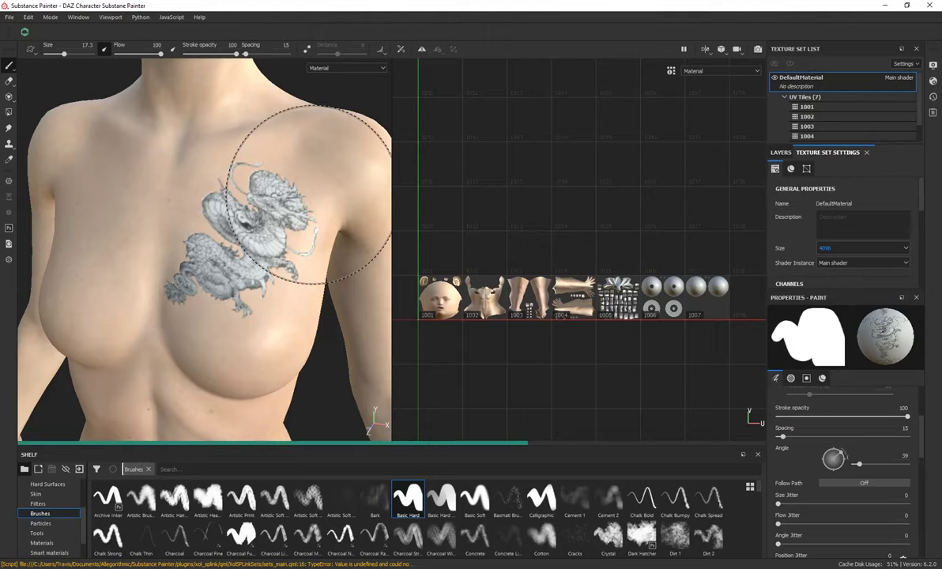
mouse_move(242, 213)
left_mouse_down("alt")
mouse_move(236, 239)
mouse_move(194, 225)
left_mouse_up("alt")
scroll(235, 238, "up", 2)
scroll(217, 217, "up", 3)
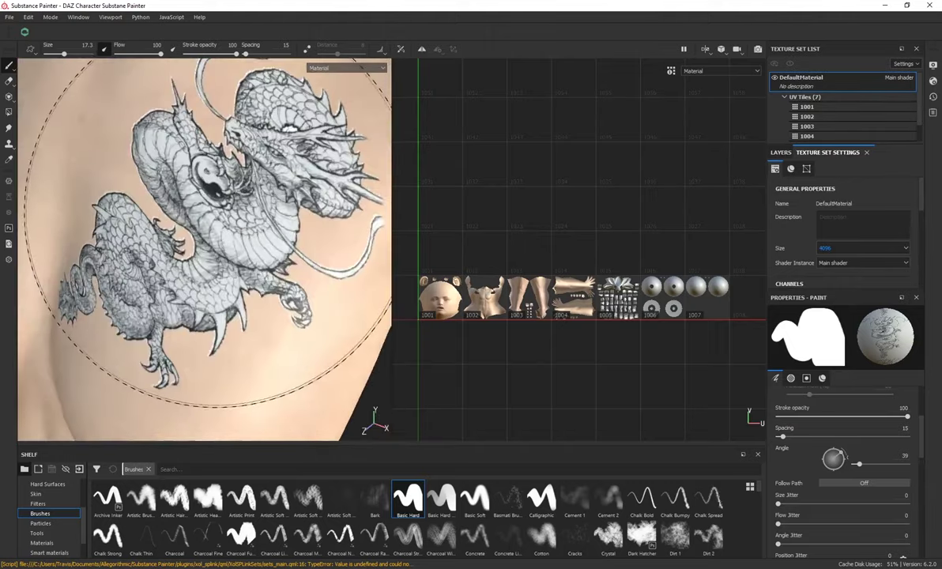
scroll(221, 223, "down", 5)
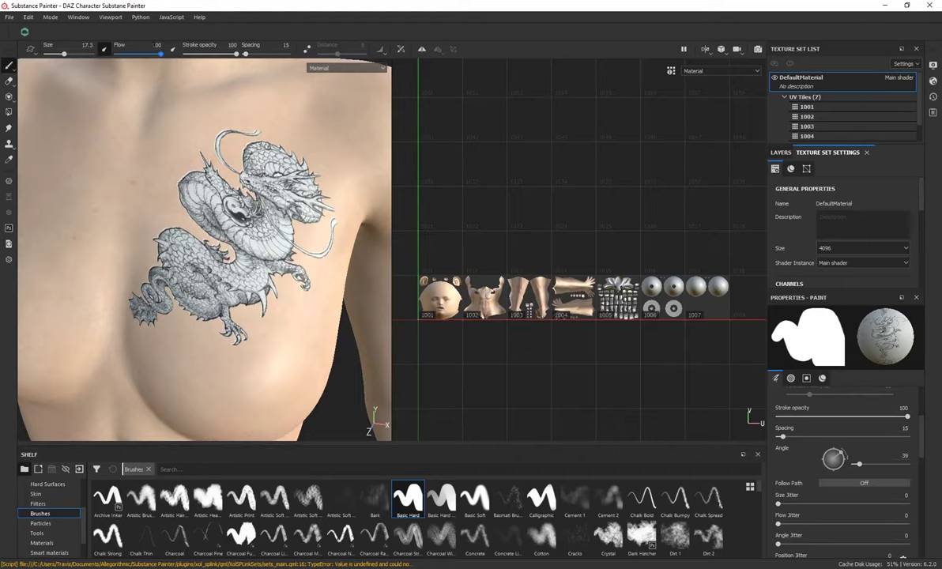
Step: Review the texture export list with each map's resolution and bit depth for every UV tile, and close the export window without exporting
left_click(8, 16)
left_click(32, 190)
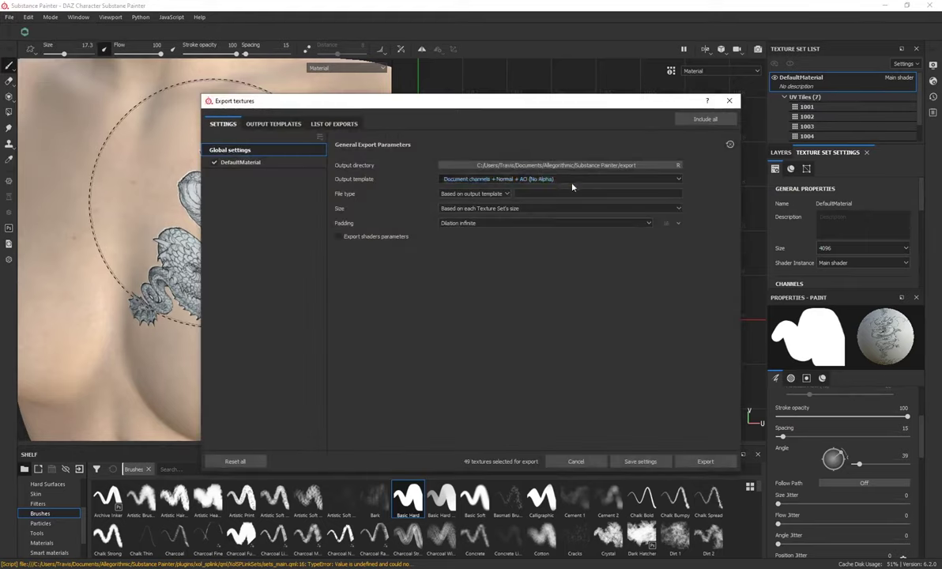
left_click(329, 127)
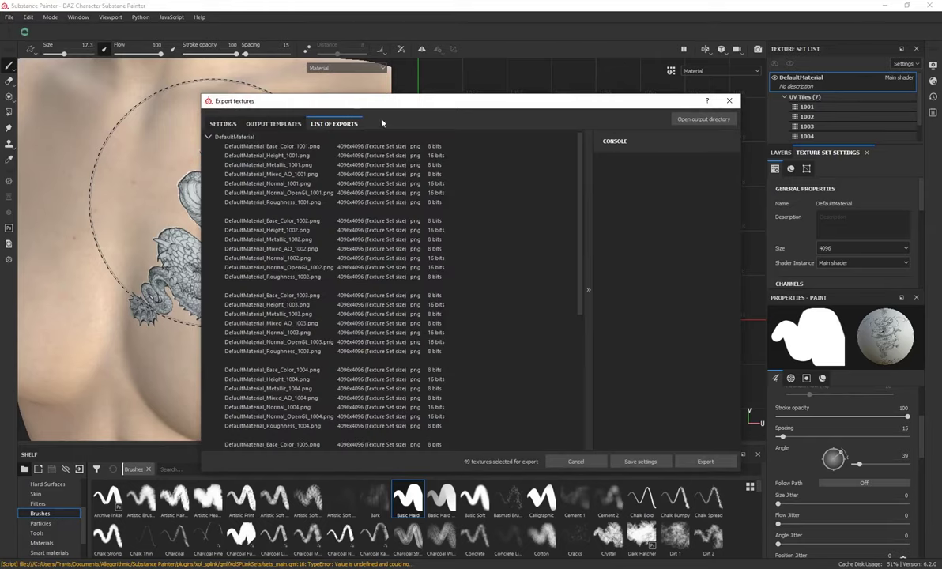
left_click_drag(579, 210, 583, 289)
scroll(439, 289, "up", 5)
scroll(291, 229, "down", 3)
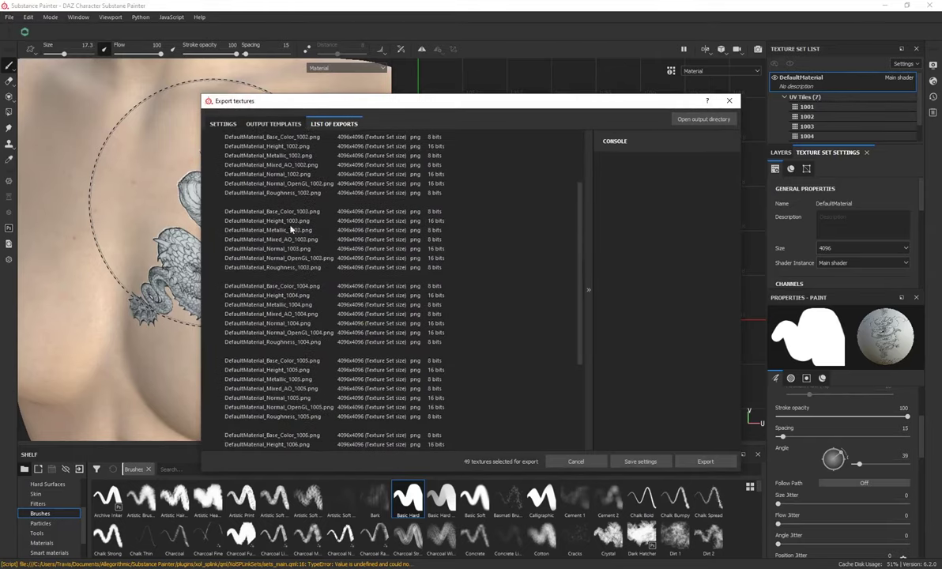
scroll(296, 356, "up", 3)
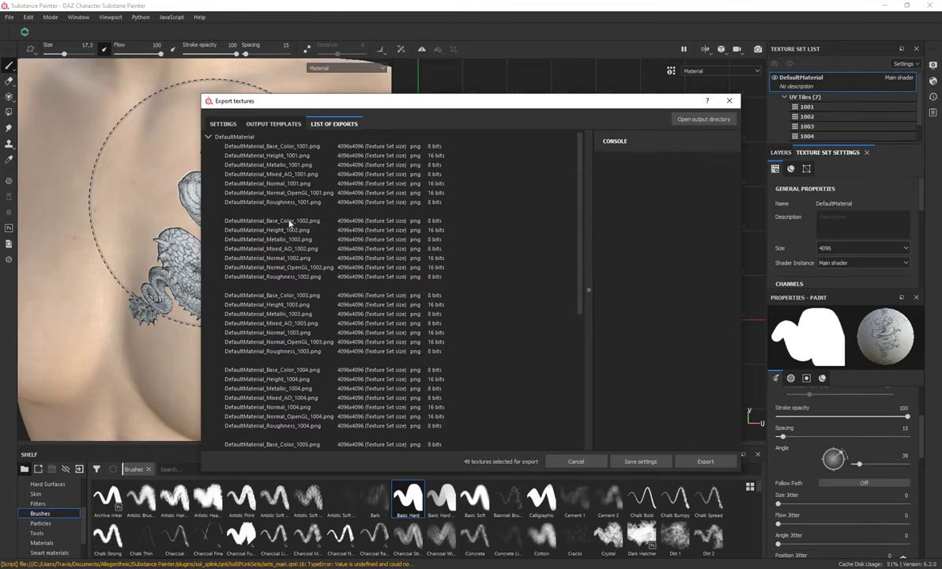
left_click_drag(332, 103, 424, 83)
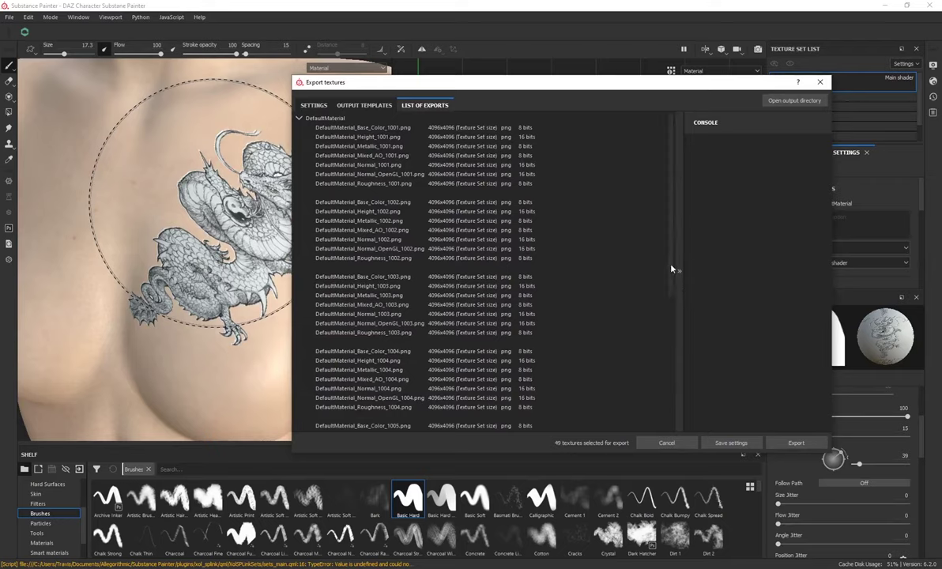
left_click_drag(671, 267, 680, 376)
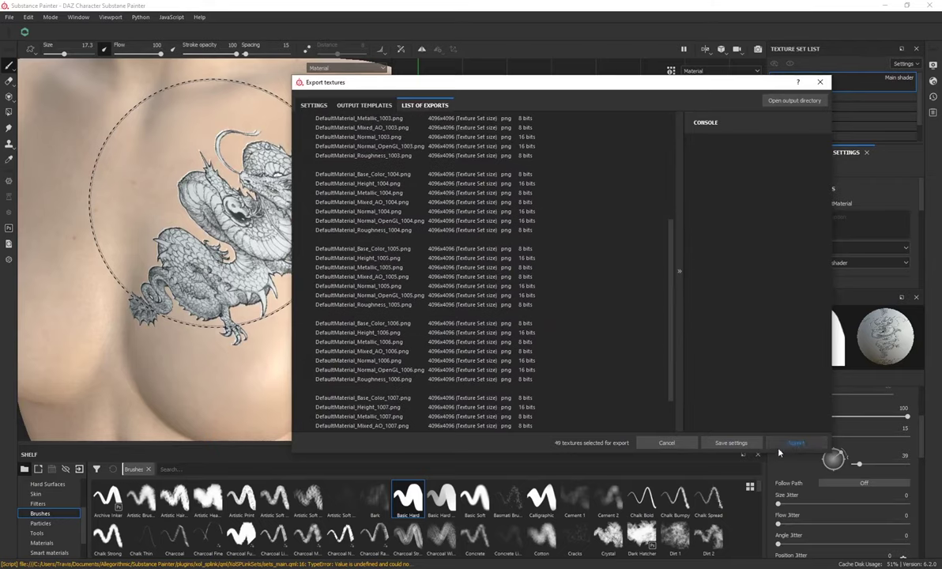
left_click(786, 105)
left_click_drag(542, 84, 581, 71)
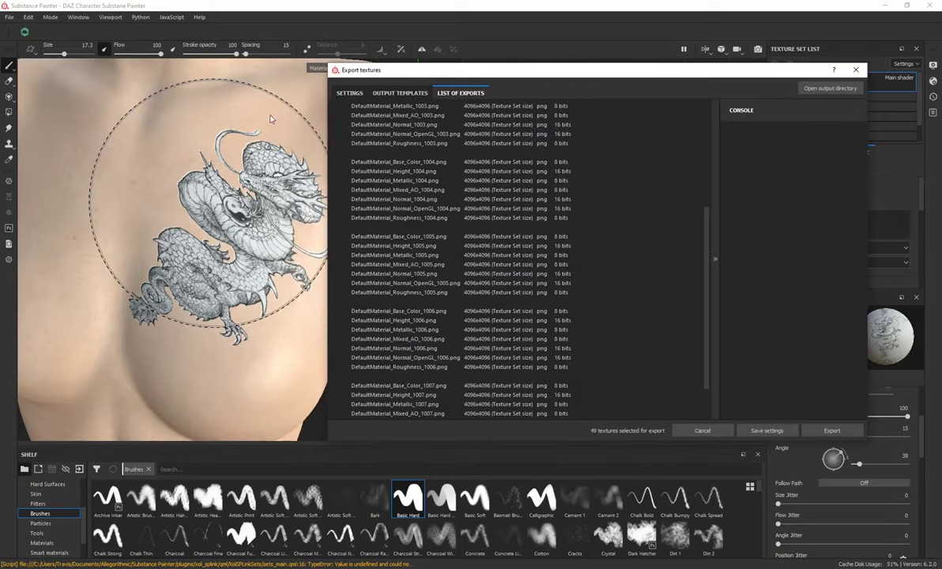
left_click(856, 70)
Step: View the chest Dragon from several angles and set the texture set's size back to 1024
scroll(233, 203, "down", 4)
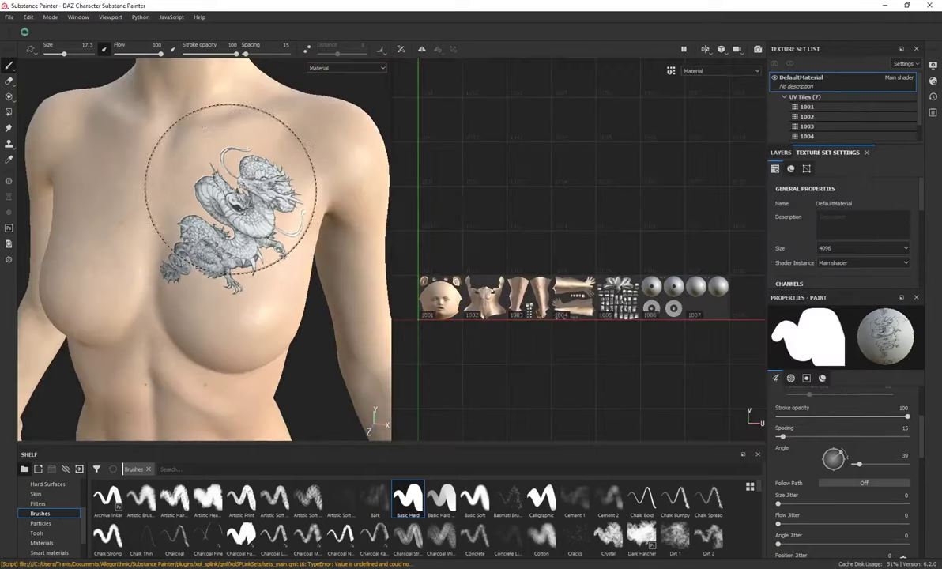
left_click_drag(232, 204, 214, 212, "alt")
scroll(222, 211, "up", 2)
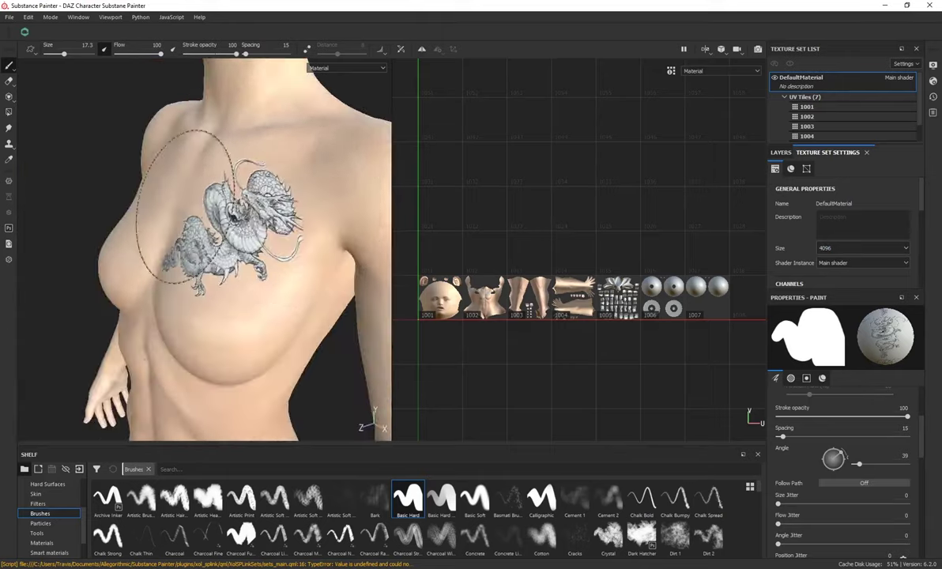
scroll(224, 221, "up", 2)
scroll(223, 222, "down", 3)
left_click_drag(241, 248, 273, 210, "alt")
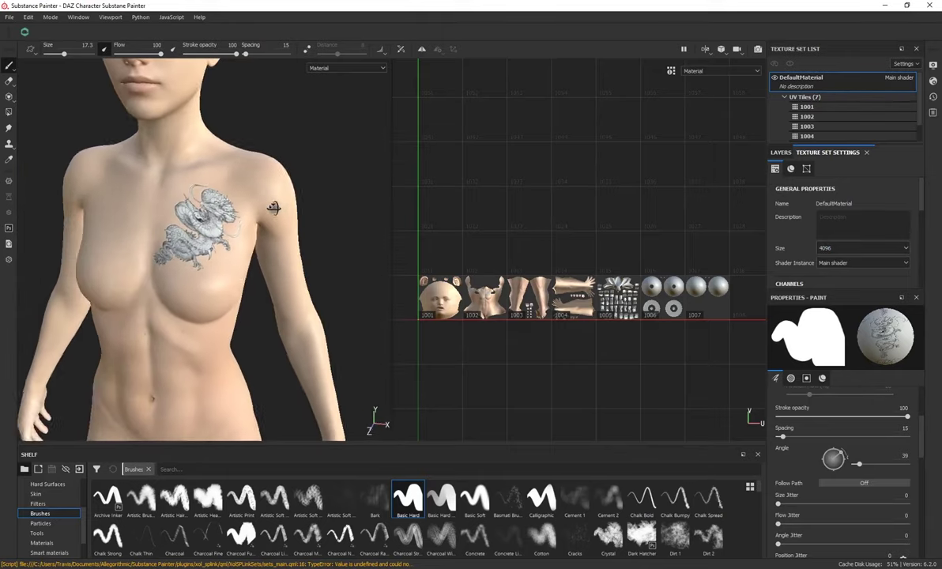
left_click(841, 252)
left_click(824, 276)
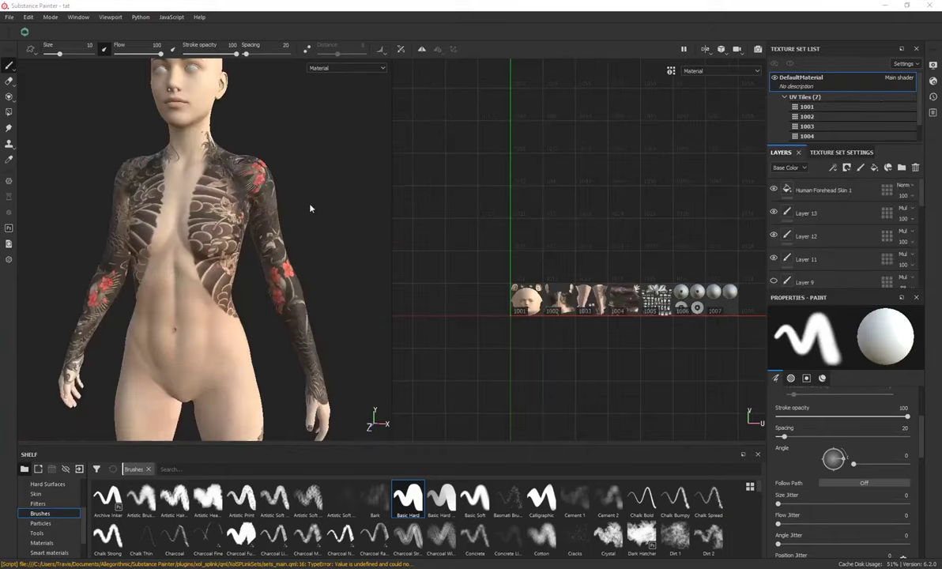
Step: Compare the tattooed character in the tat project with the Oni, Samurai And Dragon, and Dragon images in the Tattoos folder
left_click_drag(268, 137, 77, 119, "alt")
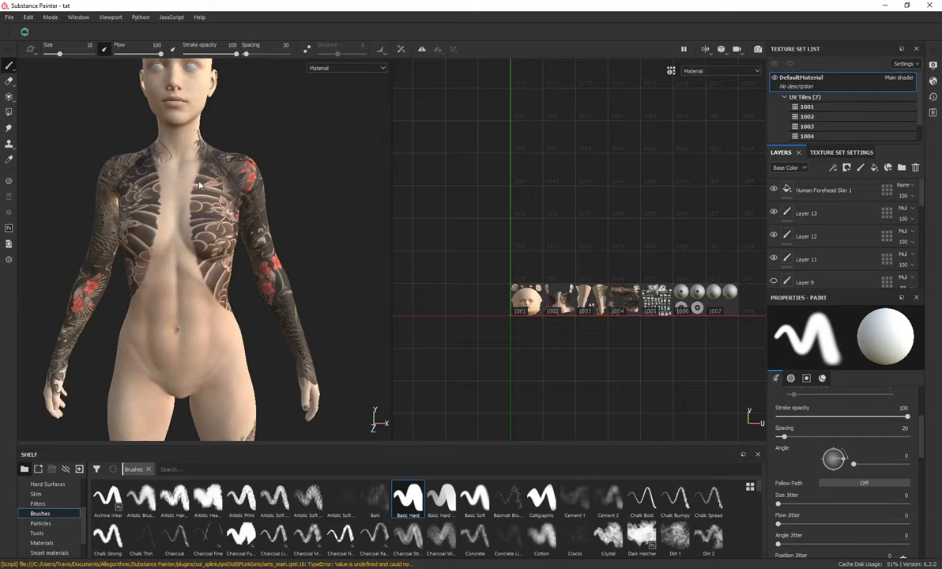
left_click_drag(0, 101, 672, 101)
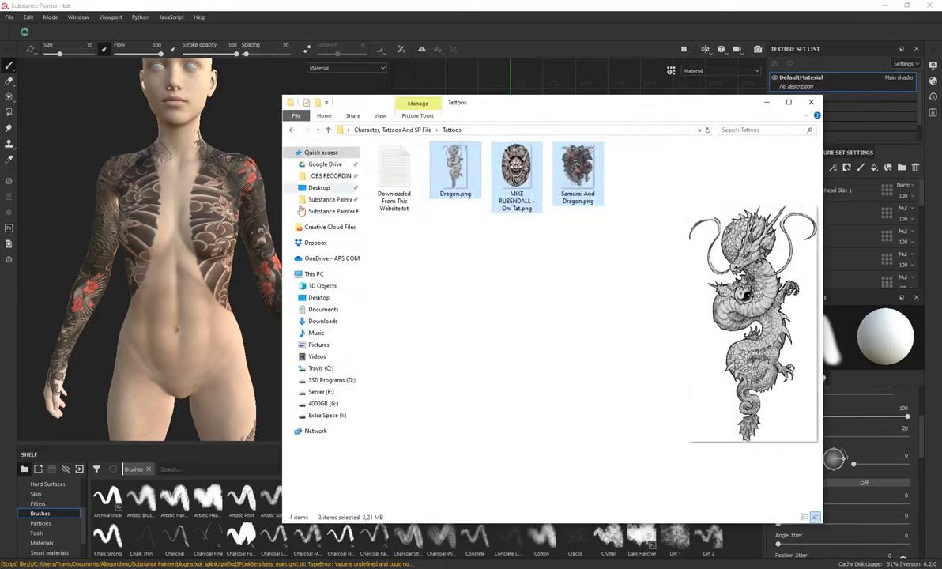
left_click(527, 191)
left_click(518, 173)
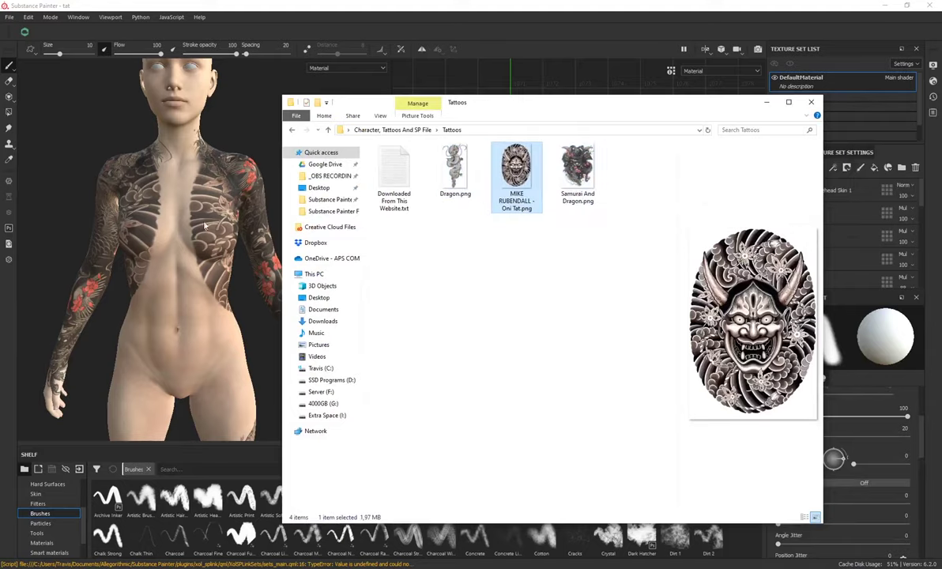
left_click_drag(247, 188, 95, 198, "alt")
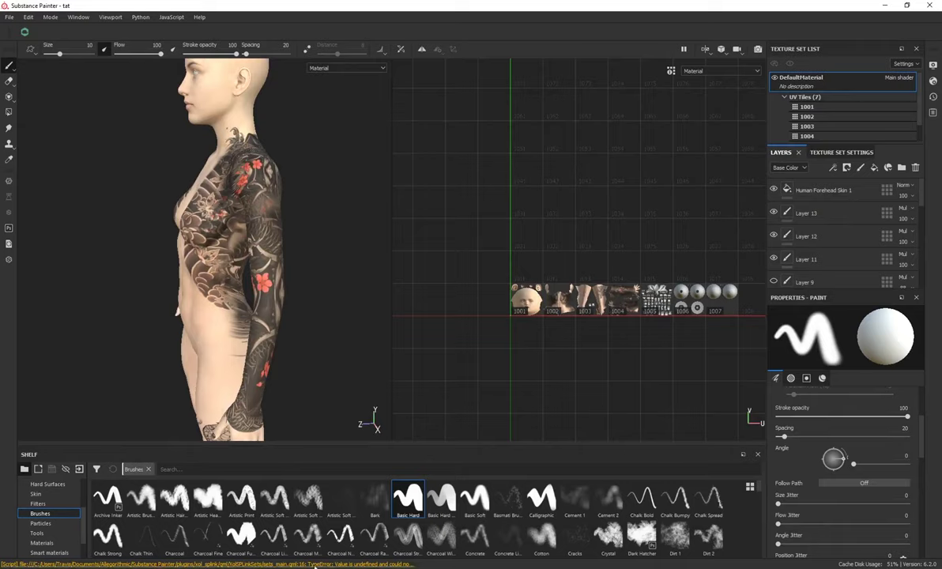
left_click(333, 497)
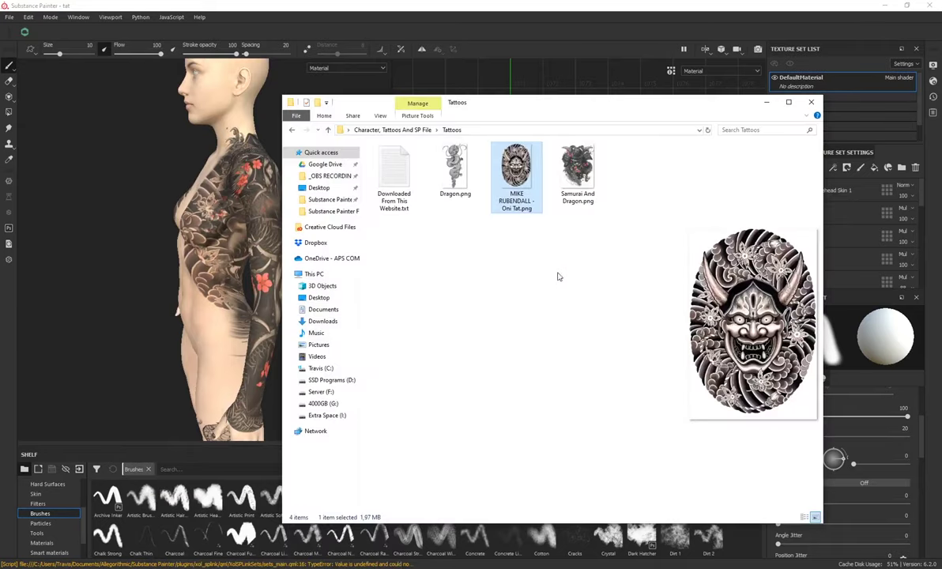
left_click(566, 193)
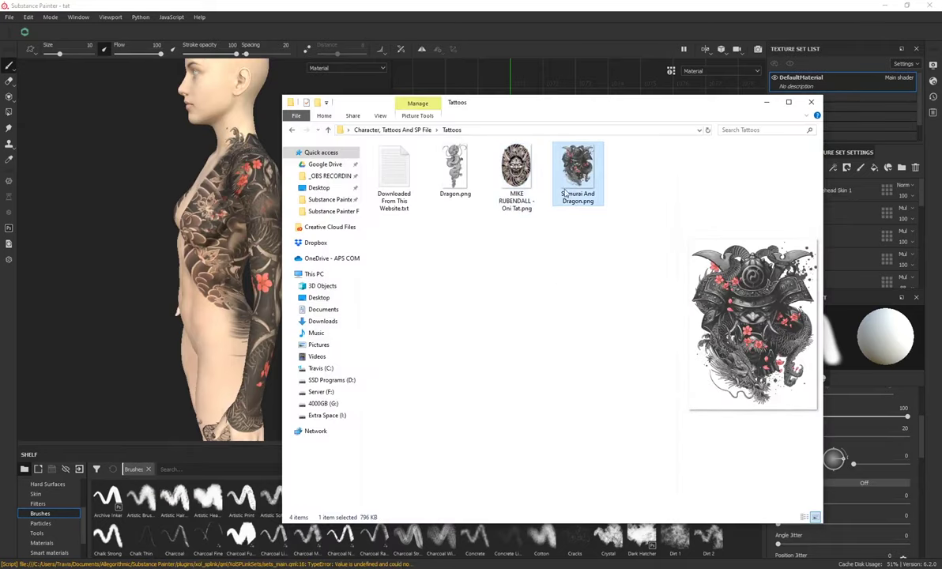
left_click(457, 160)
left_click(138, 4)
Step: Examine the tattoo coverage on the character's legs, torso and arms from several angles in the tat project
mouse_move(207, 387)
middle_mouse_down("alt")
mouse_move(241, 300)
mouse_move(229, 221)
middle_mouse_up("alt")
mouse_move(201, 292)
left_mouse_down("alt")
mouse_move(246, 298)
mouse_move(243, 221)
mouse_move(209, 251)
mouse_move(231, 217)
mouse_move(177, 251)
left_mouse_up("alt")
left_click_drag(178, 215, 198, 208, "alt")
right_click_drag(197, 209, 296, 211, "alt")
left_click_drag(297, 210, 260, 247, "alt")
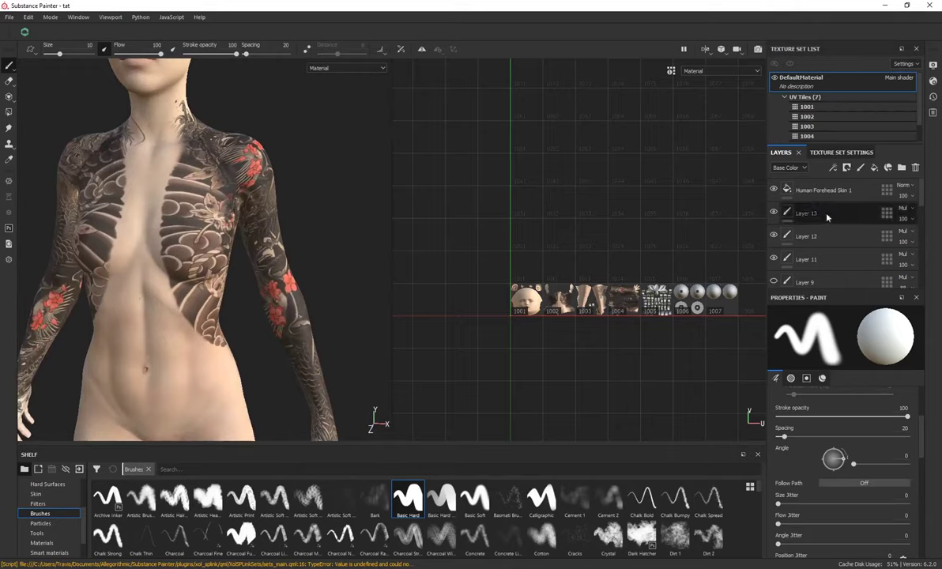
key("f")
scroll(224, 270, "down", 2)
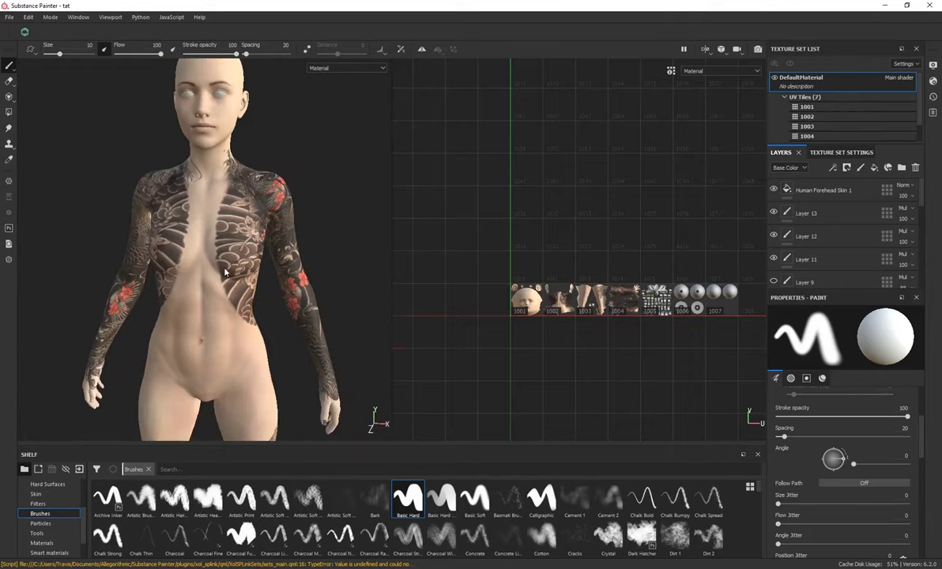
left_click_drag(214, 270, 212, 229, "alt")
scroll(201, 247, "up", 2)
middle_click_drag(249, 250, 261, 260, "alt")
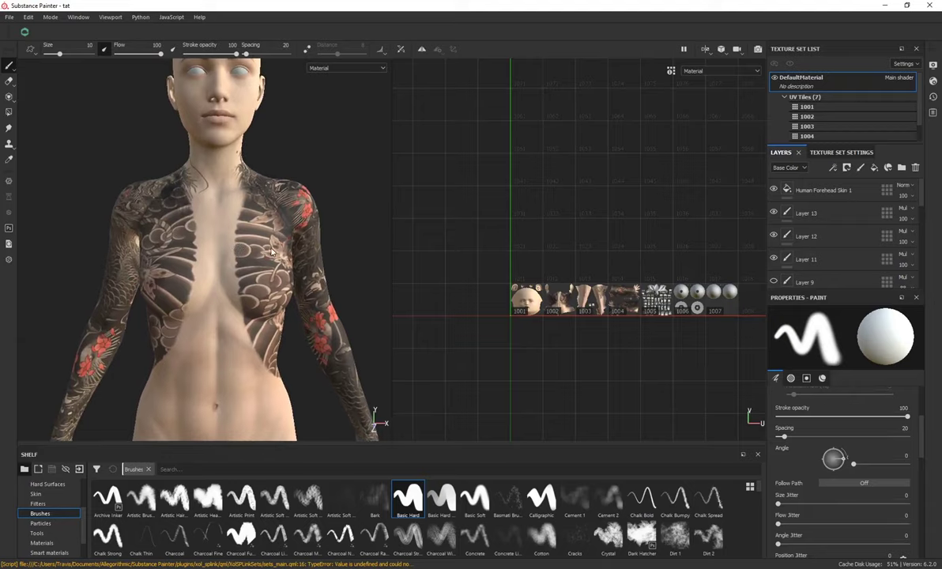